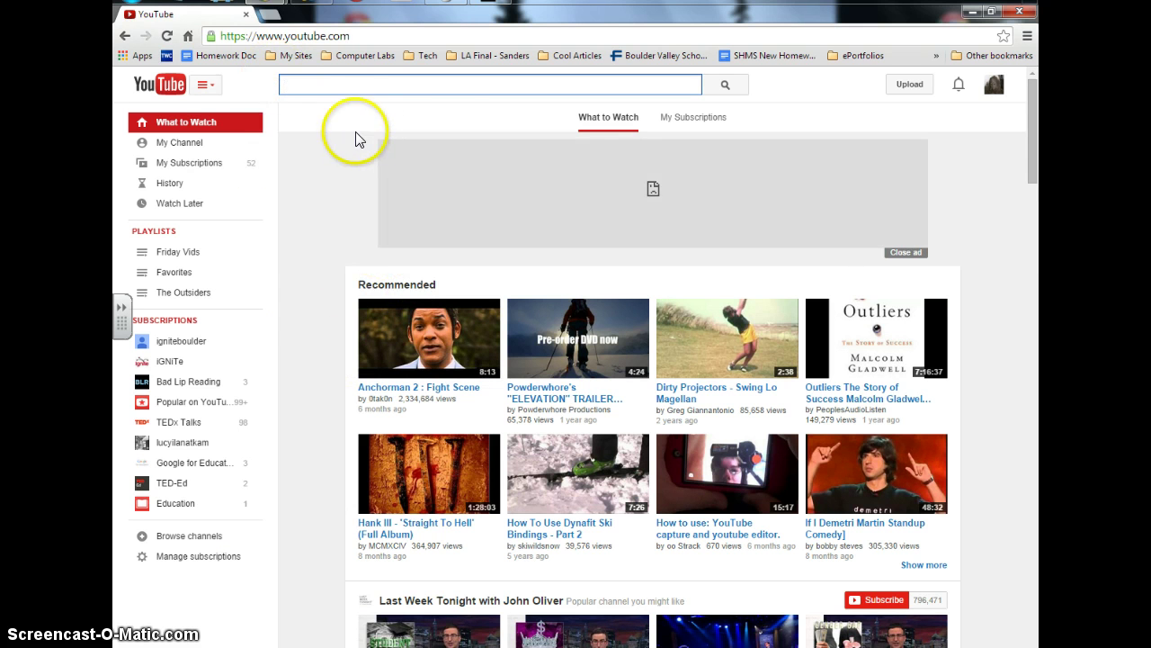
Check which account is signed in and look through the recent activity on your own channel page.
left_click(993, 88)
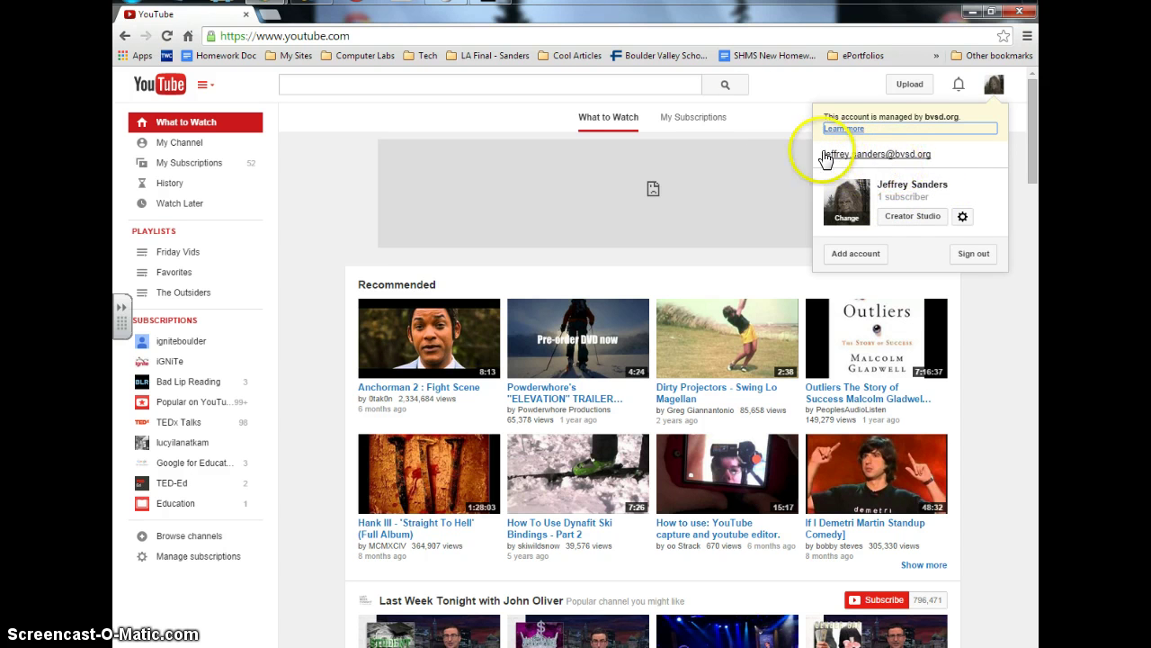
left_click(792, 90)
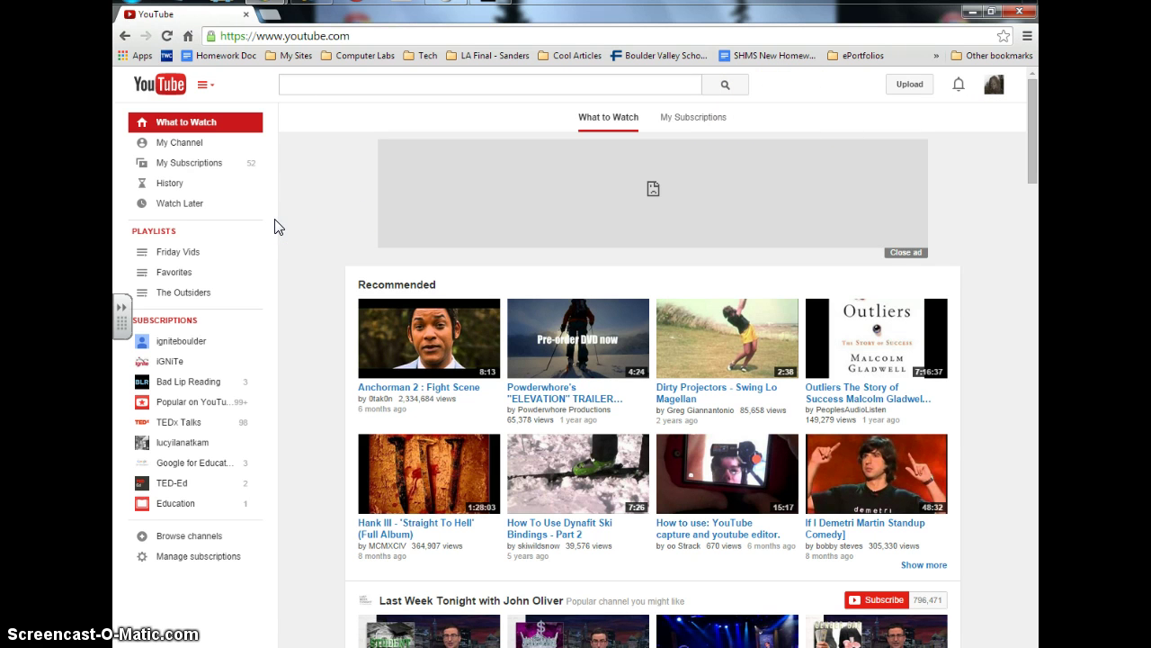
left_click(167, 144)
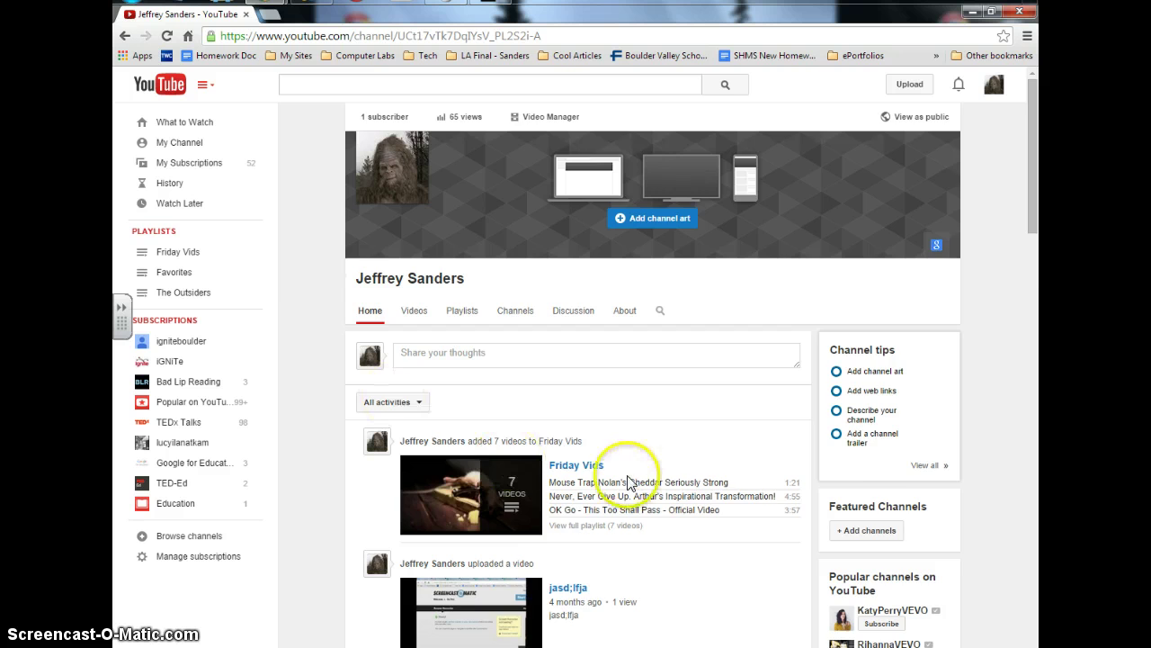
scroll(620, 472, "down", 3)
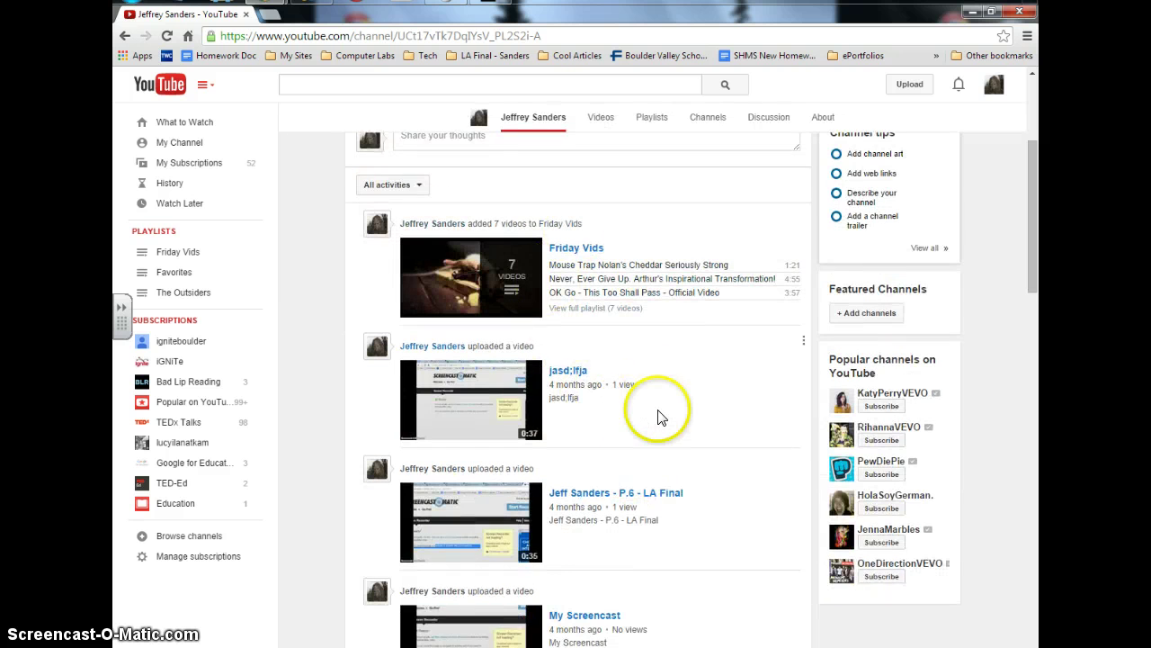
scroll(656, 406, "down", 1)
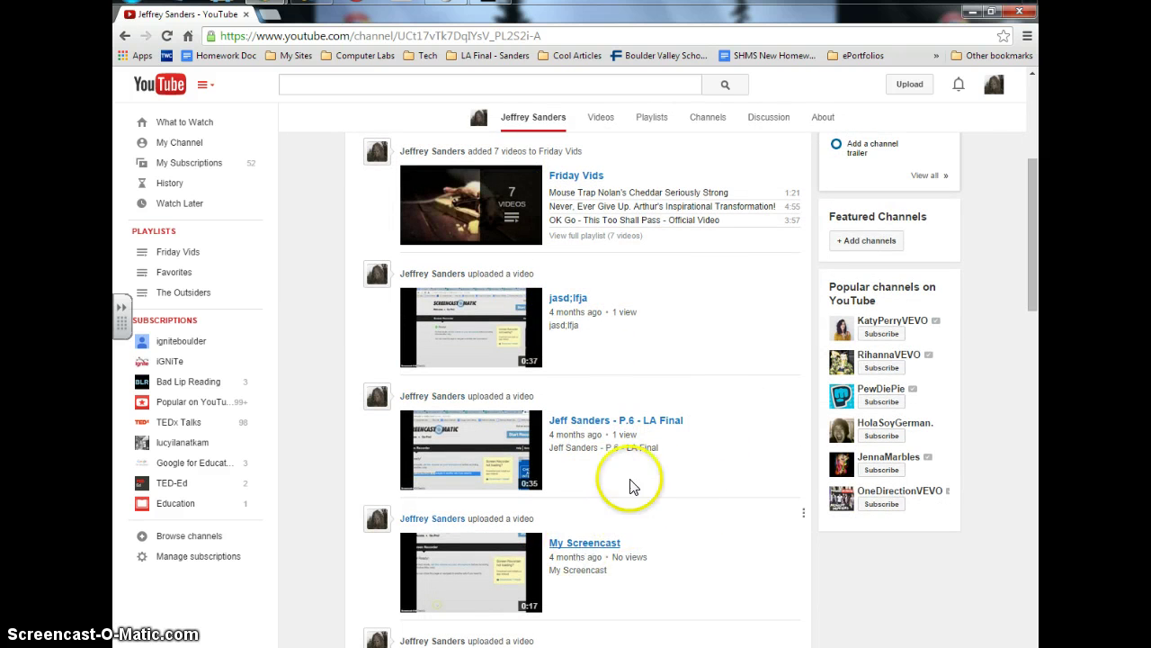
scroll(738, 417, "up", 4)
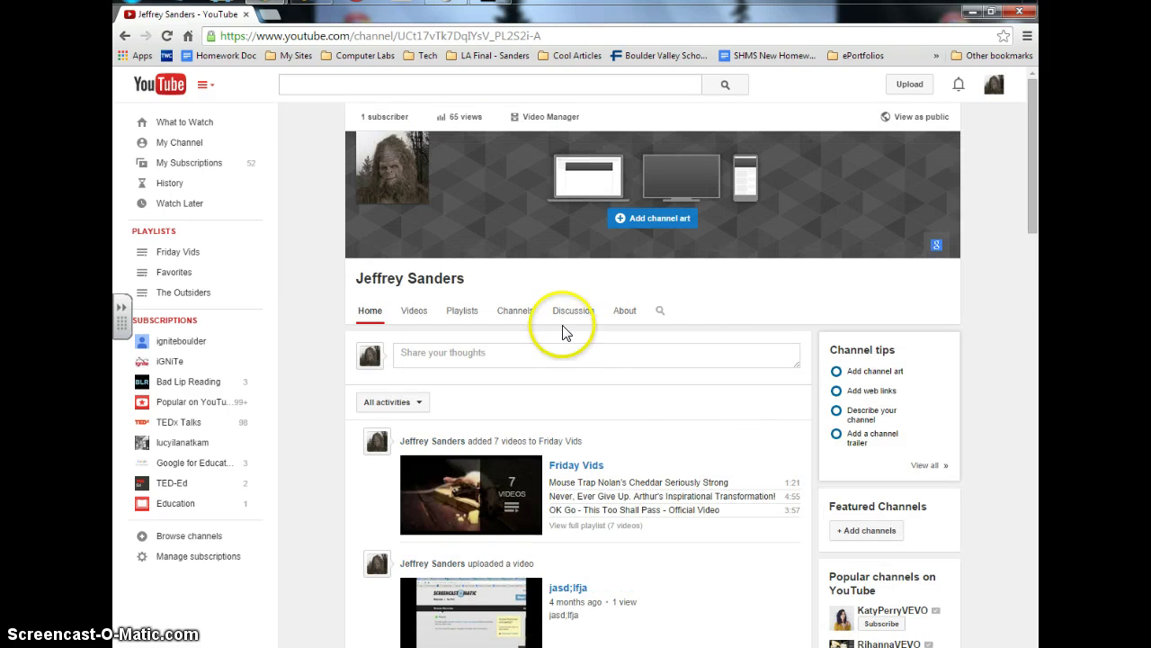
left_click(546, 118)
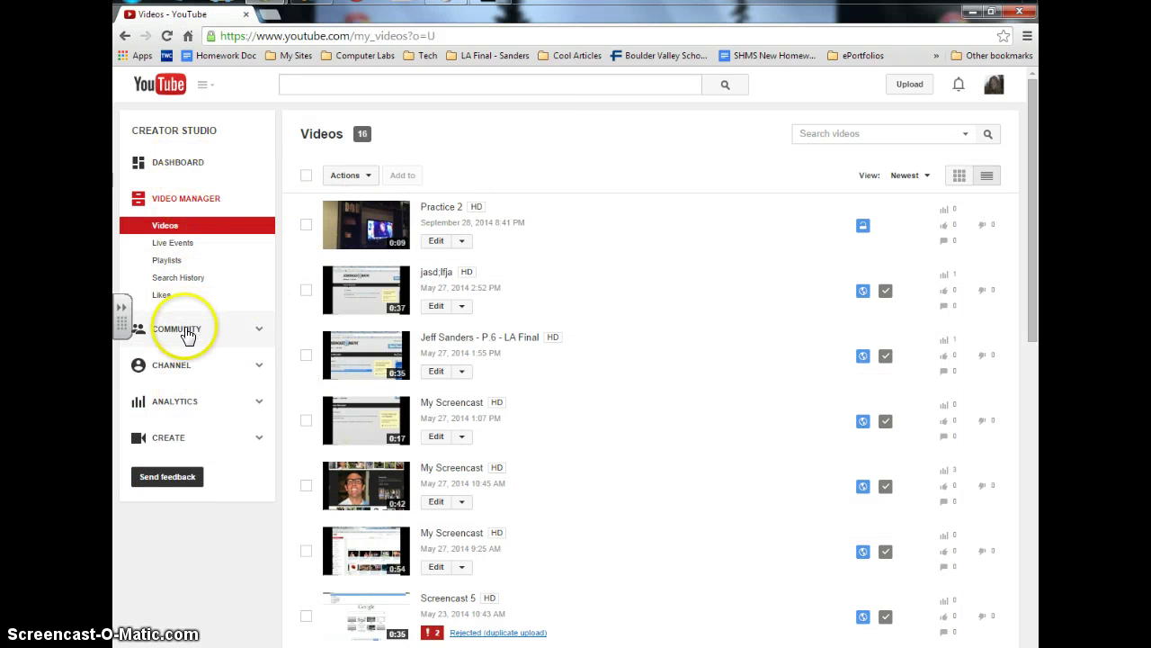
left_click(182, 382)
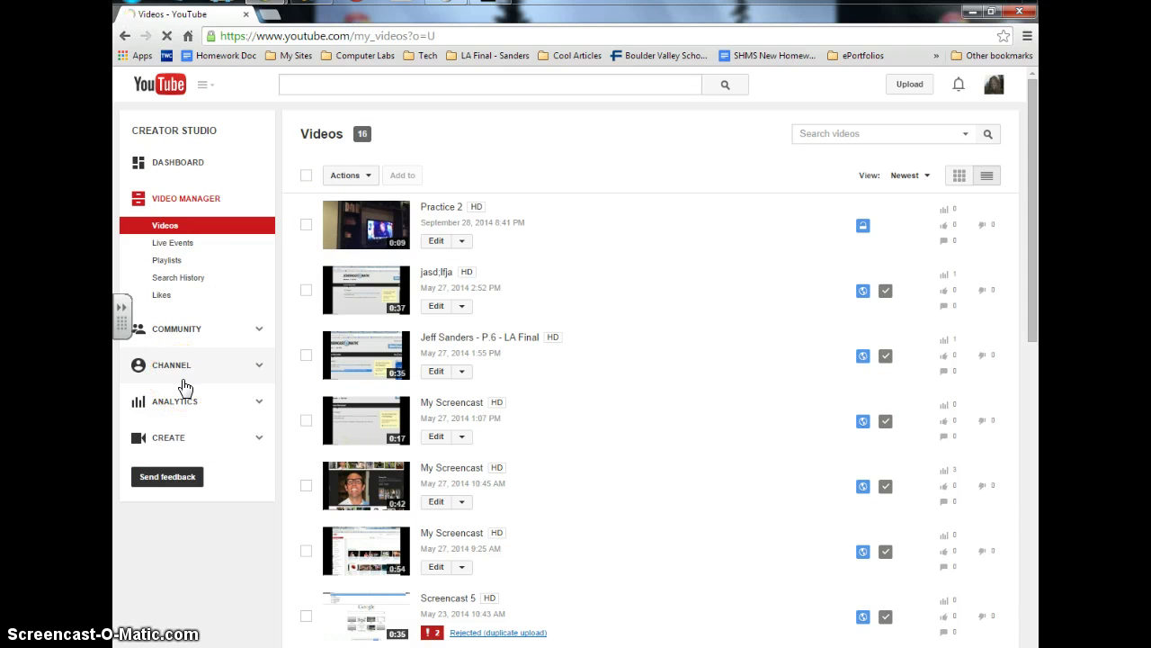
left_click(994, 86)
left_click(994, 85)
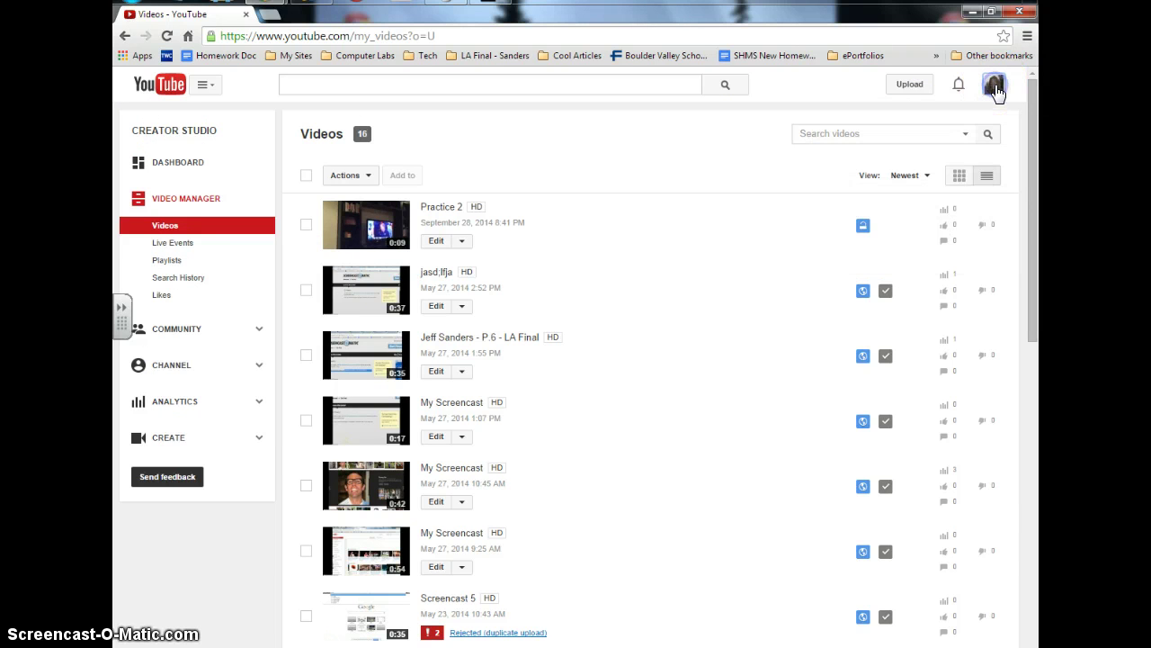
left_click(129, 35)
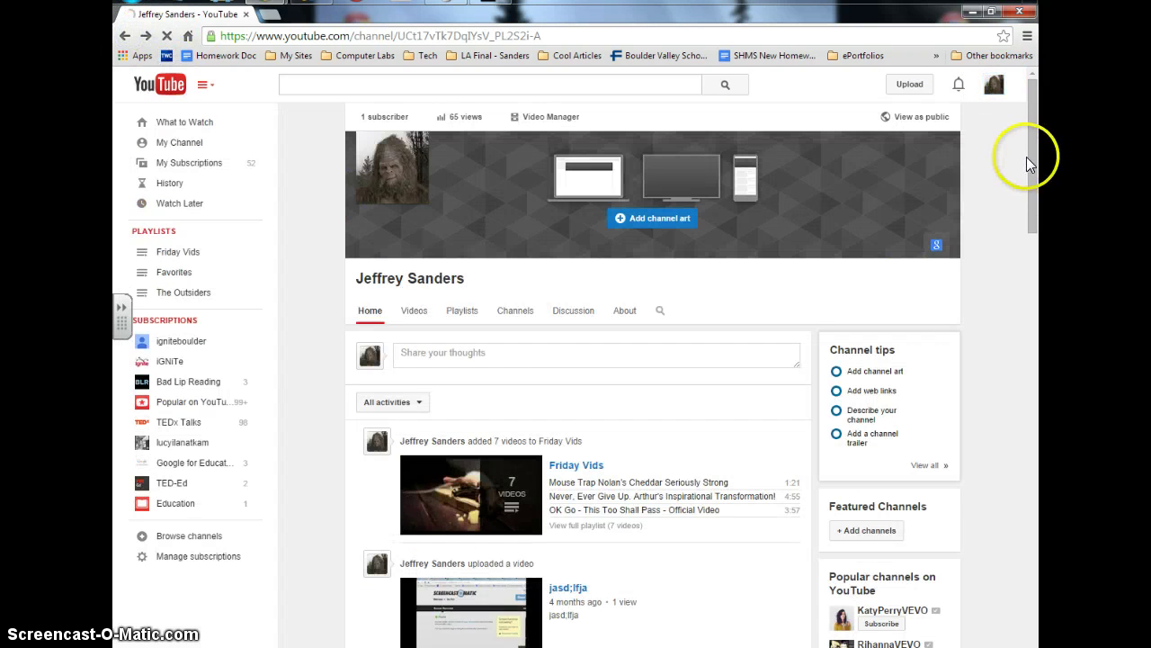
Open Creator Studio from the account options and go to the Audio Library in its Create section.
left_click(994, 84)
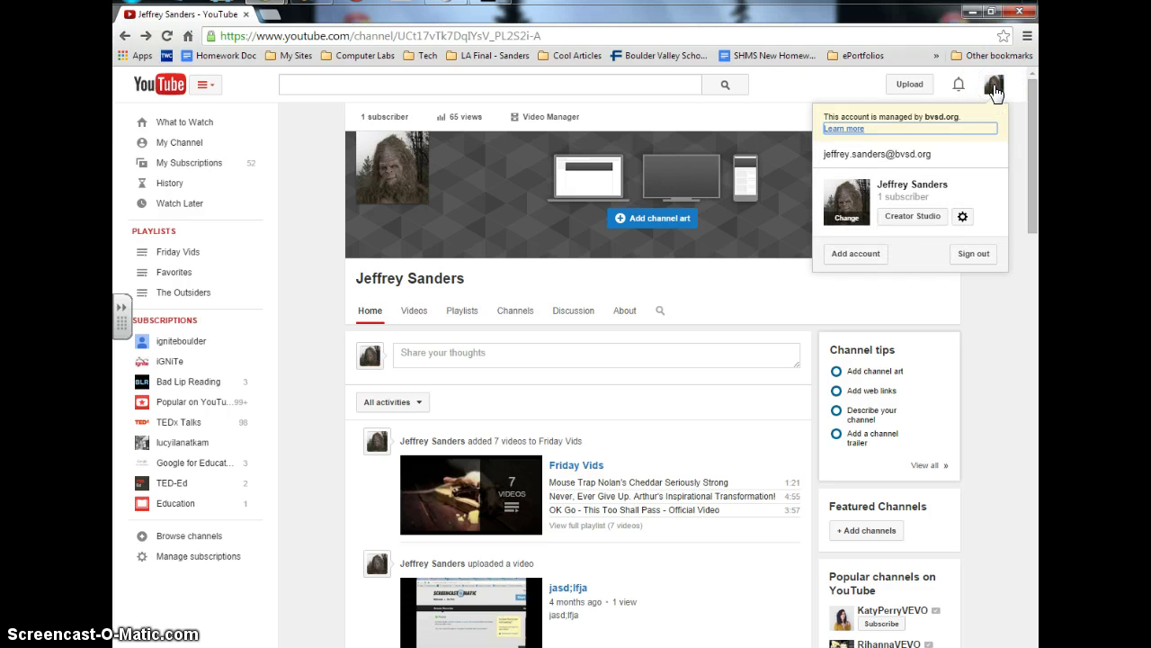
left_click(913, 216)
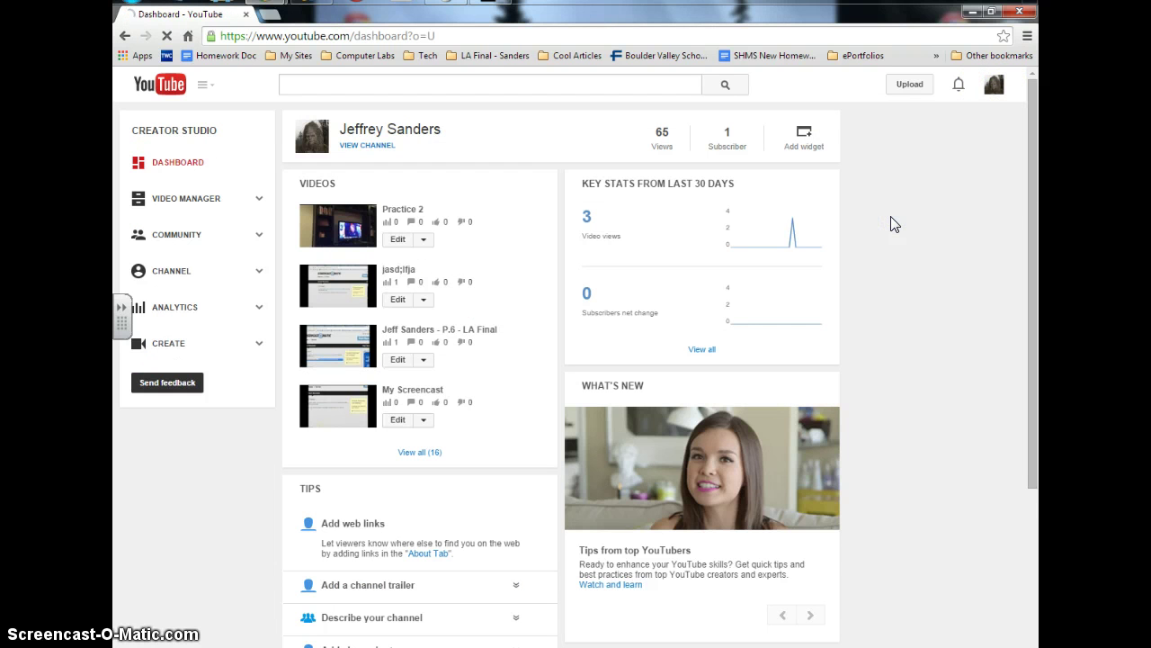
left_click(177, 345)
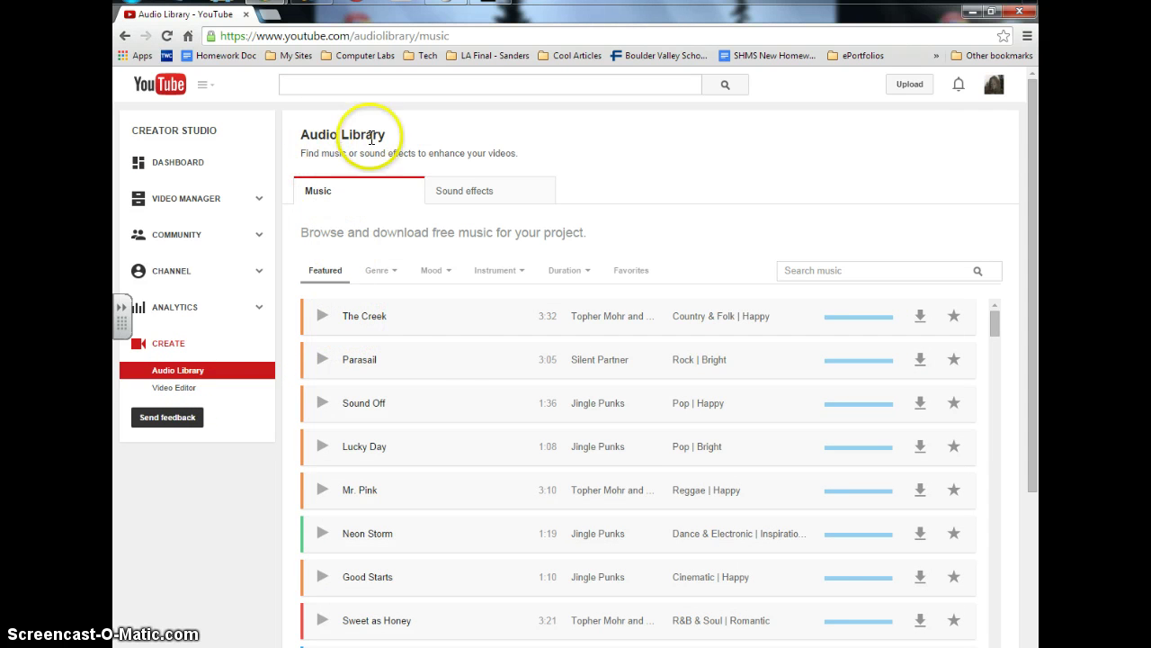
Look through the featured music tracks and the available mood filters in the Audio Library.
scroll(513, 390, "down", 6)
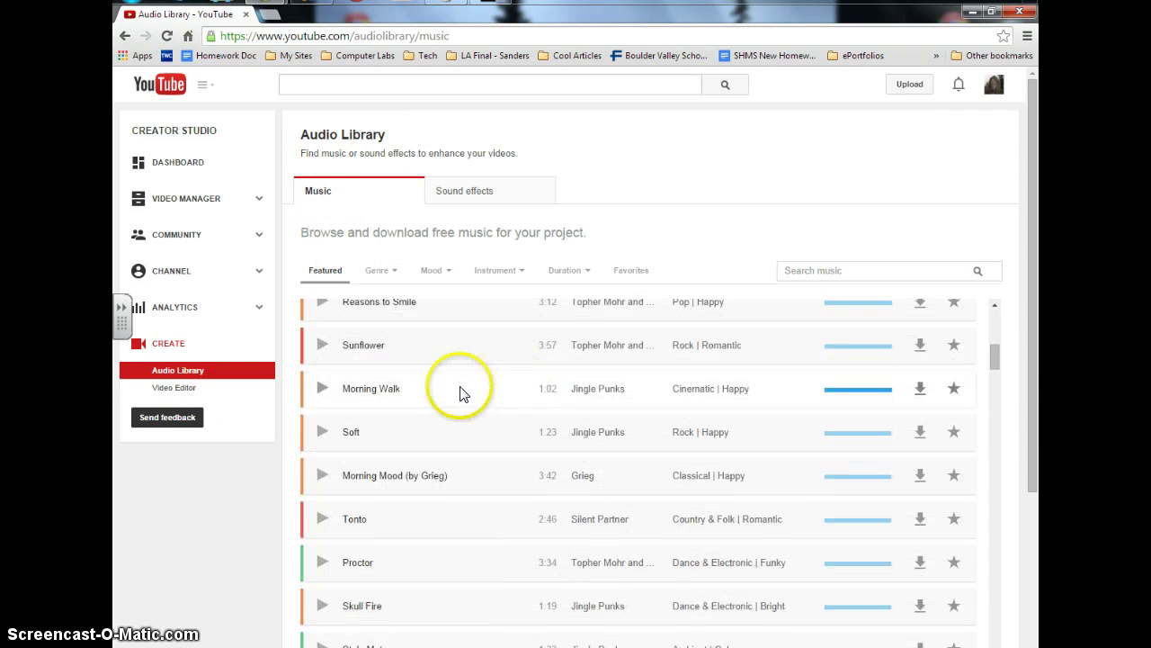
left_click_drag(997, 353, 990, 309)
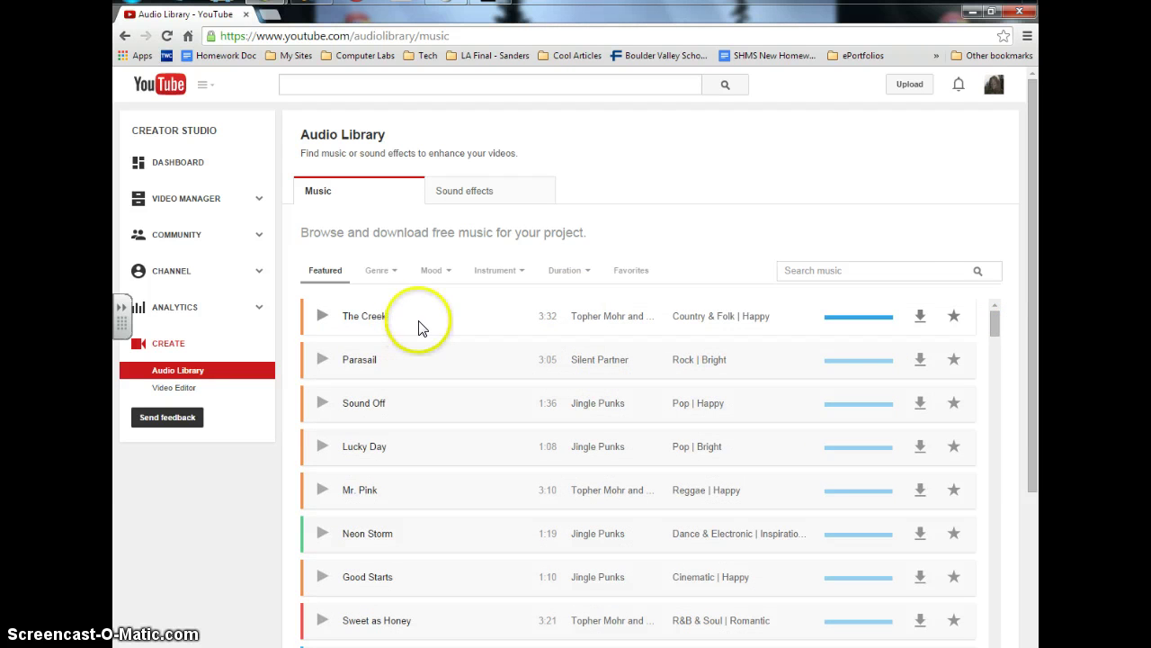
left_click(439, 272)
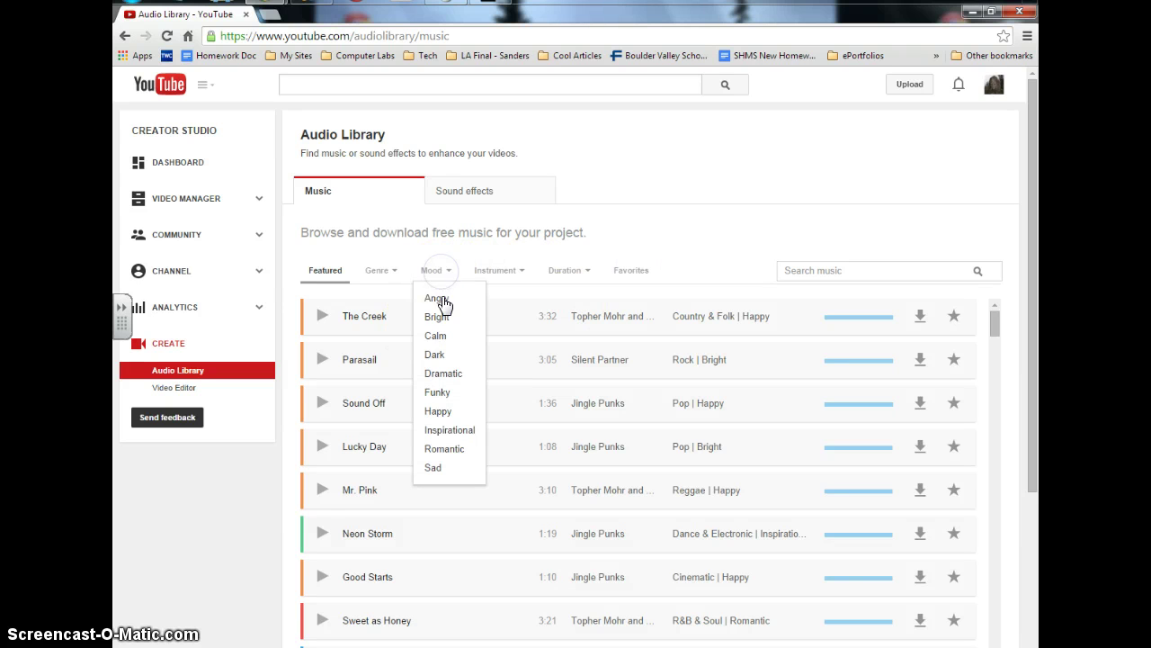
left_click(441, 341)
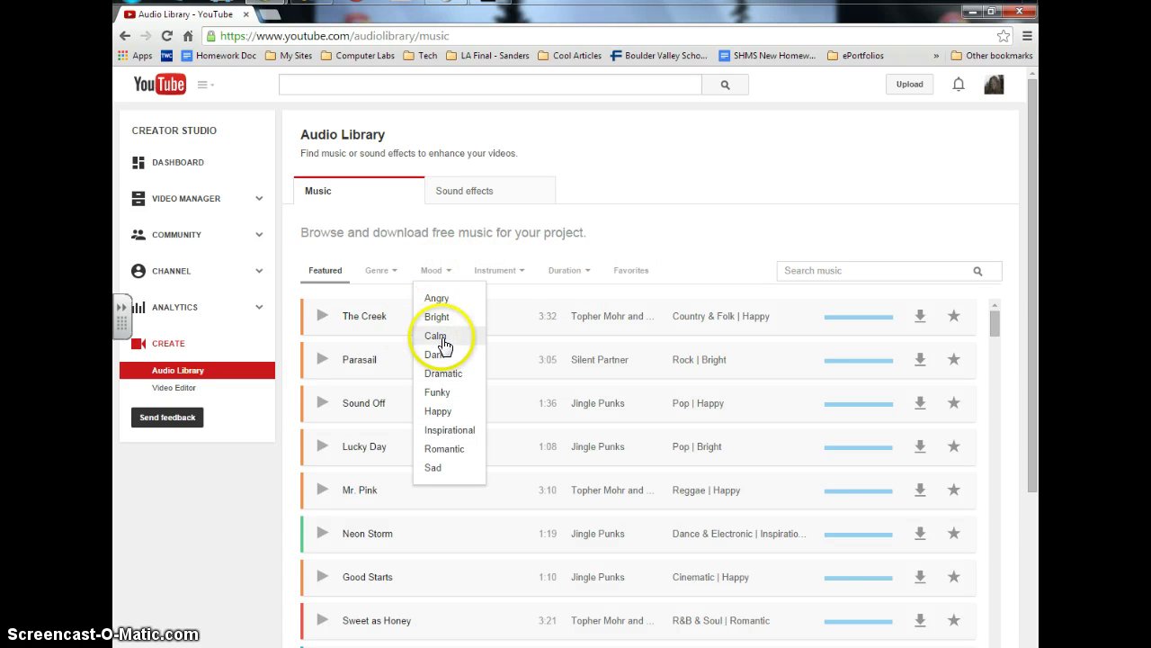
left_click(421, 360)
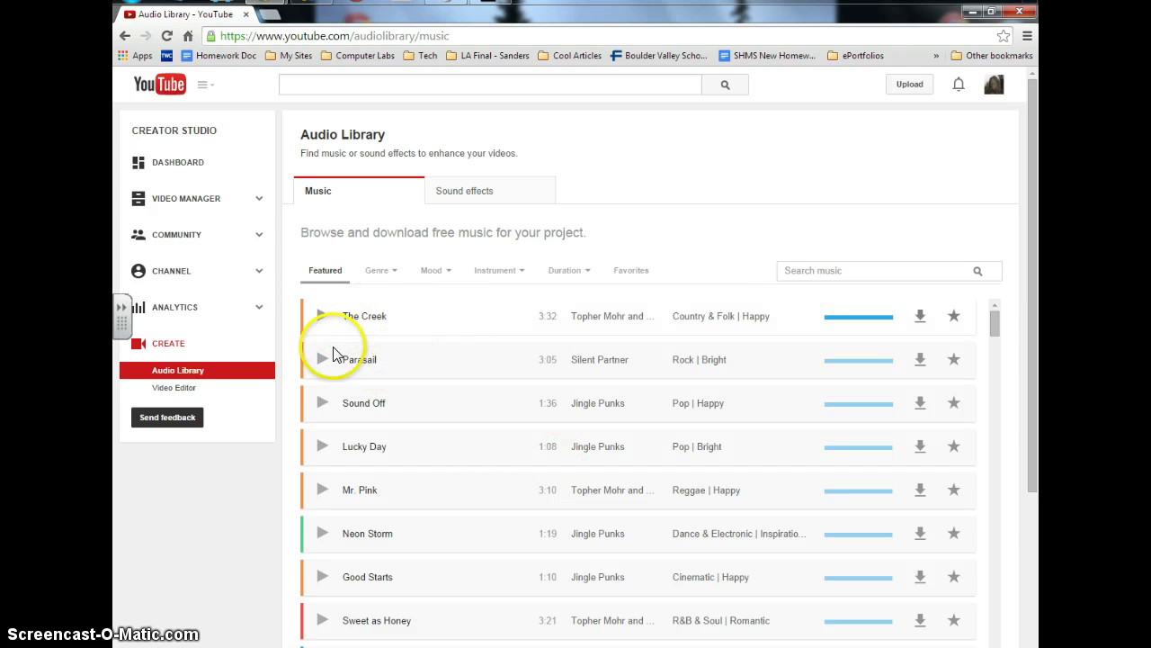
Open the Video Editor and add the Practice 2 clip to the project's video track.
left_click(168, 390)
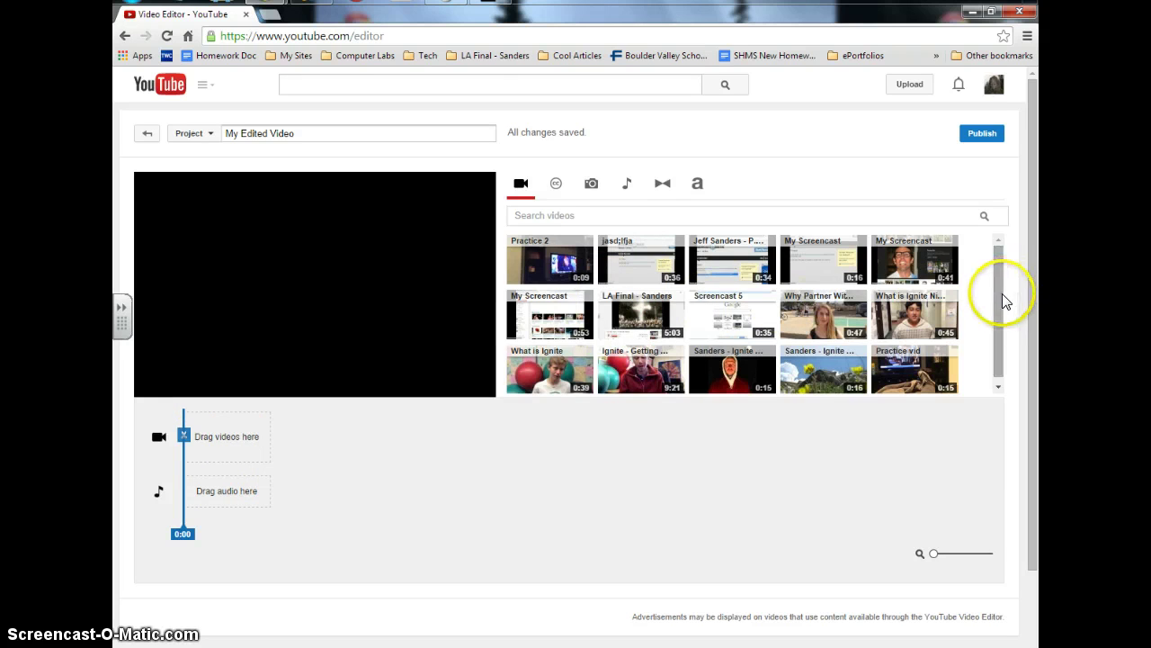
scroll(1005, 302, "down", 1)
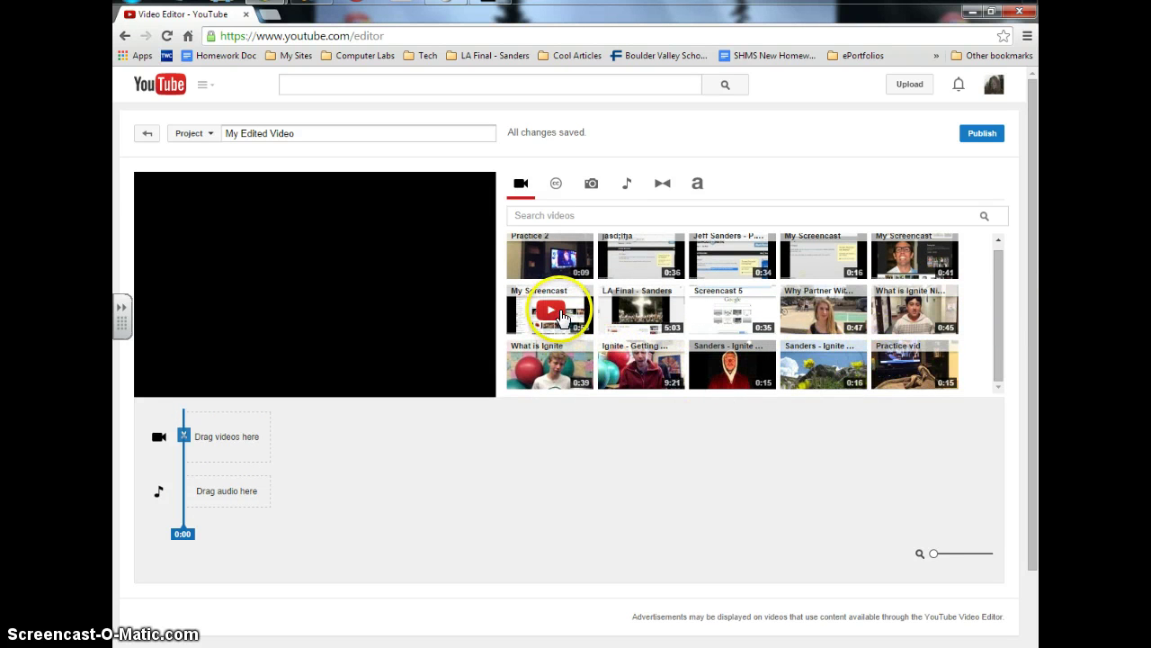
scroll(733, 312, "up", 1)
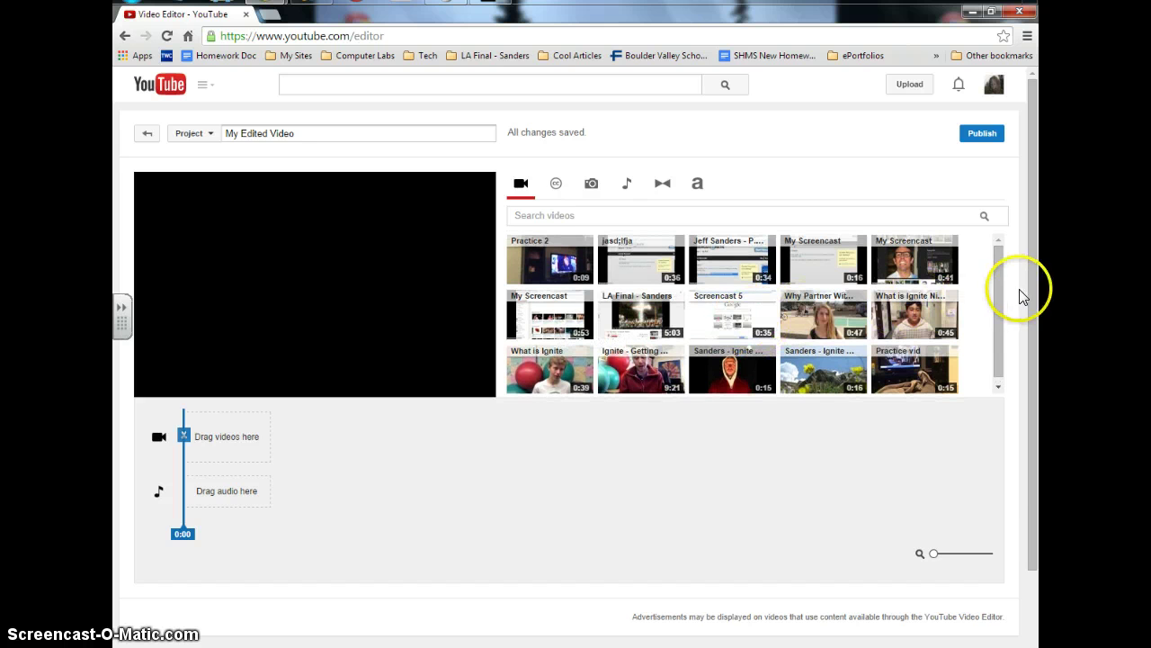
left_click(999, 304)
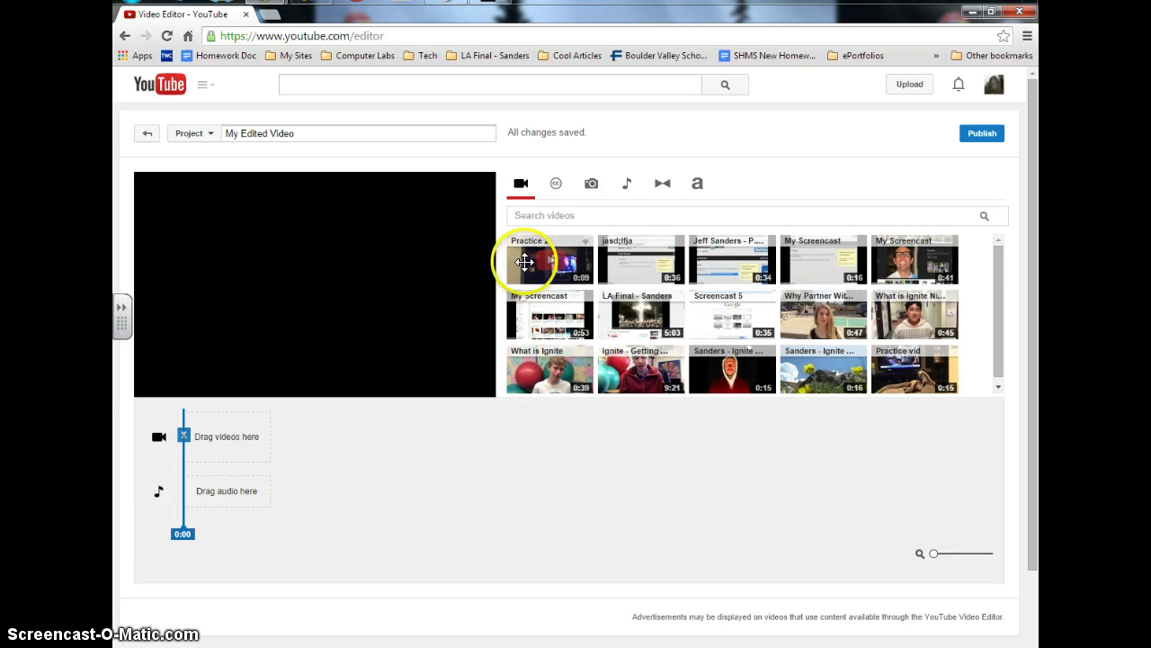
left_click_drag(523, 261, 326, 434)
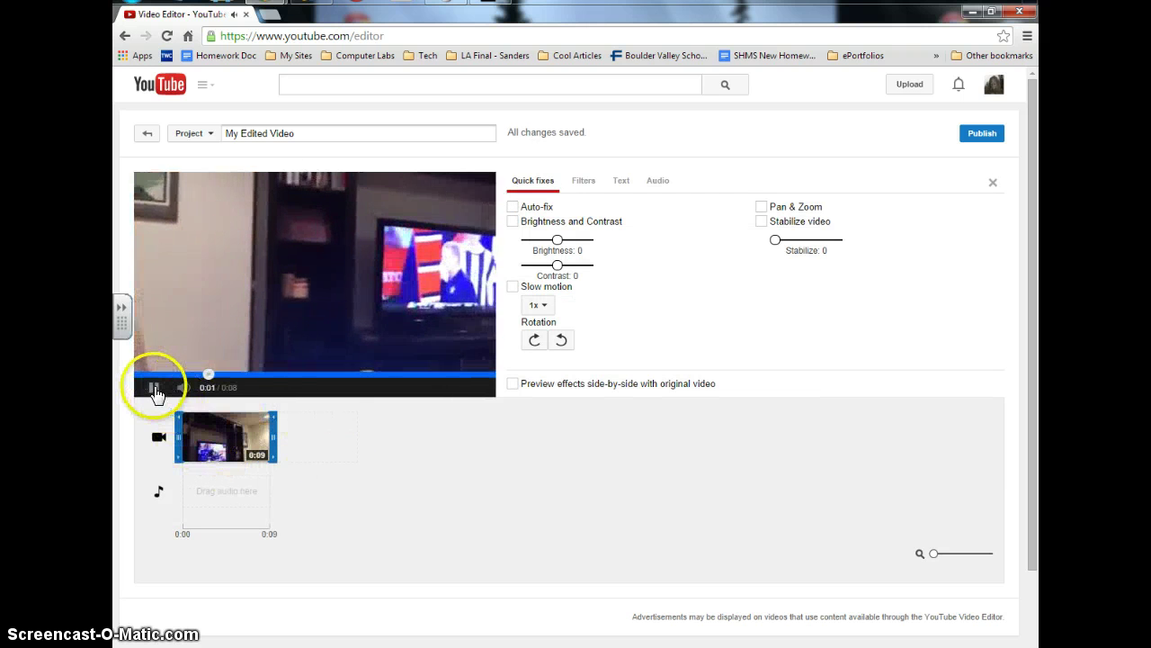
Mute the clip preview and pause its playback.
mouse_move(184, 387)
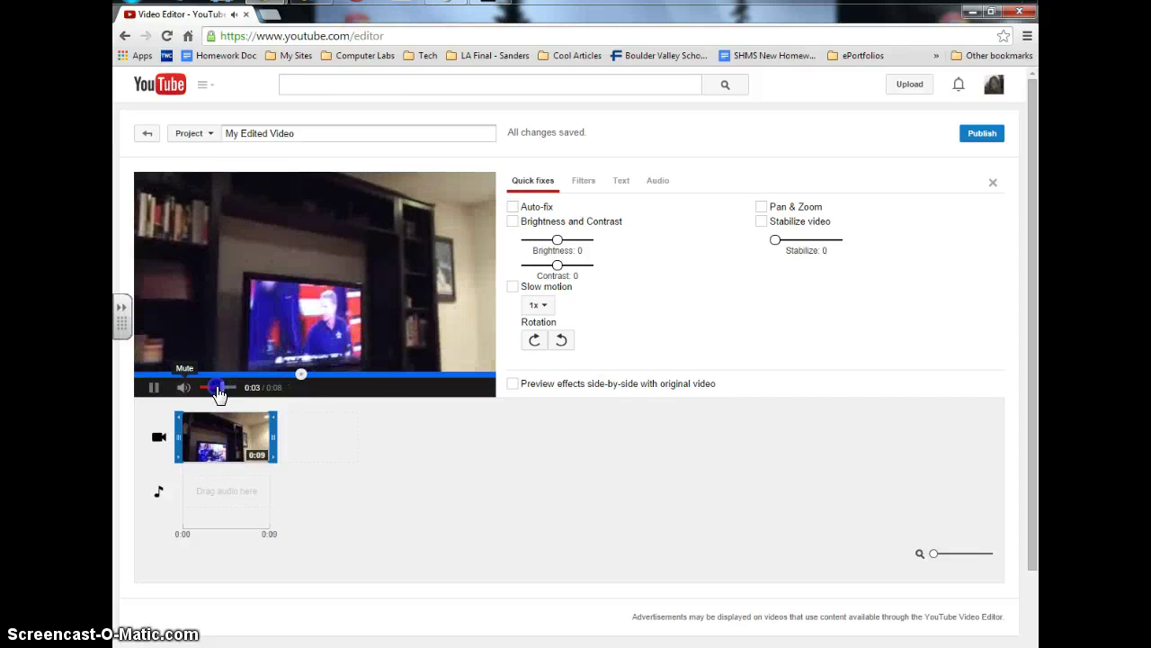
left_click_drag(226, 390, 148, 387)
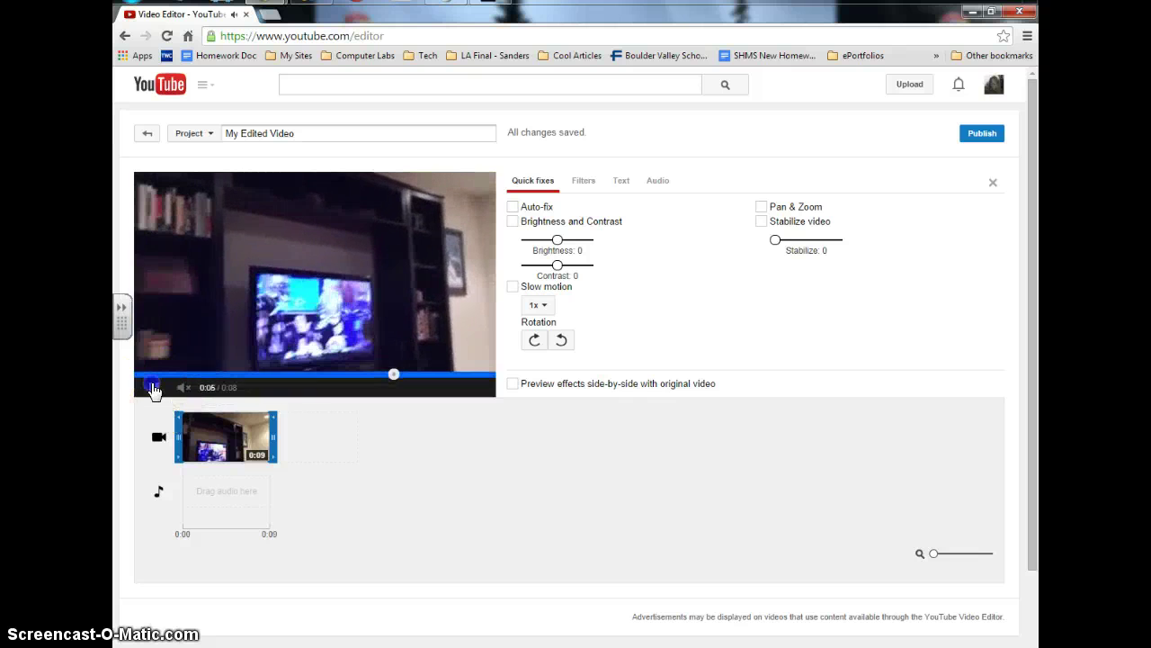
left_click(153, 388)
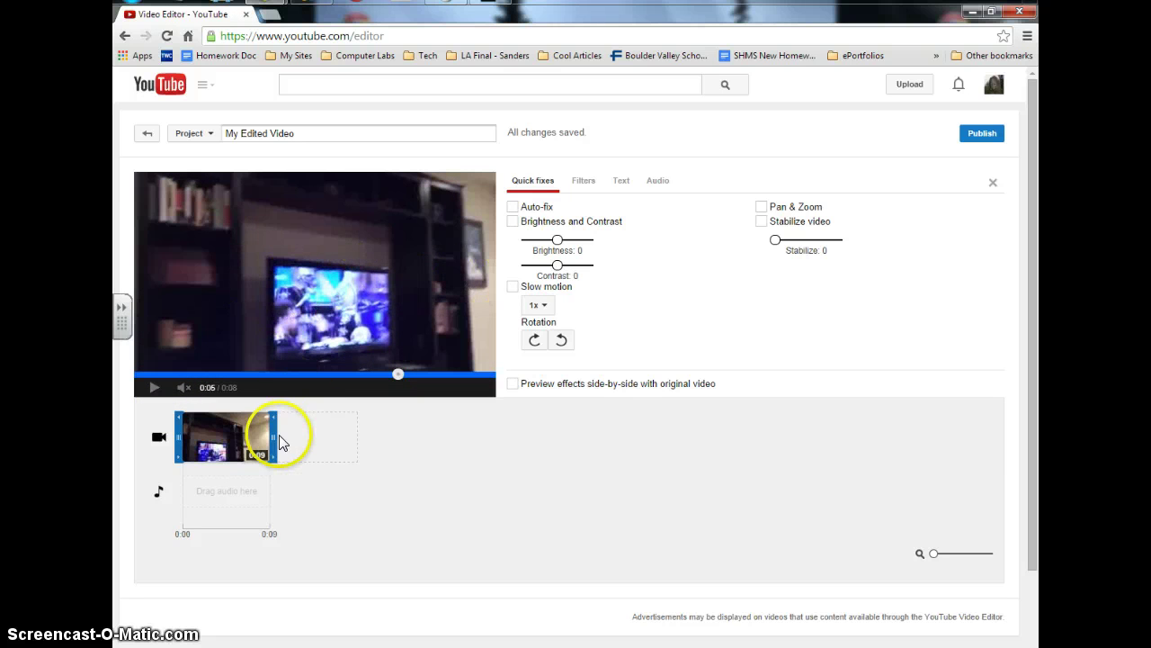
Trim both ends of the Practice 2 clip to about 3 seconds and preview the shortened project.
mouse_move(263, 438)
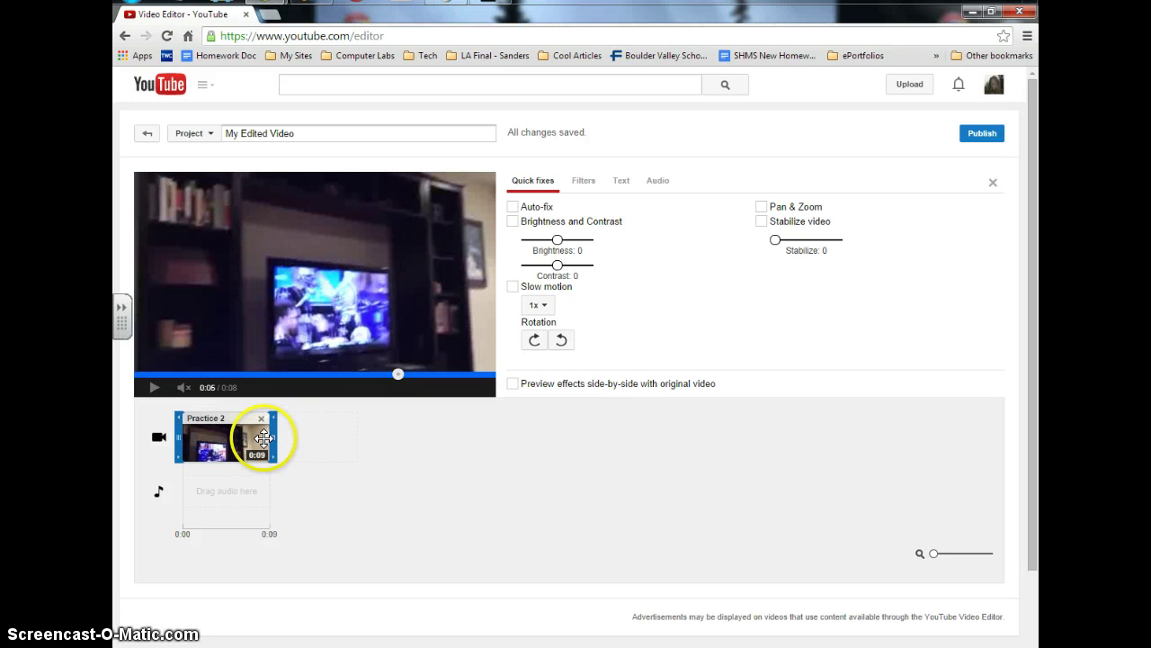
mouse_move(207, 466)
left_mouse_down()
mouse_move(231, 463)
mouse_move(217, 465)
left_mouse_up()
left_click(206, 438)
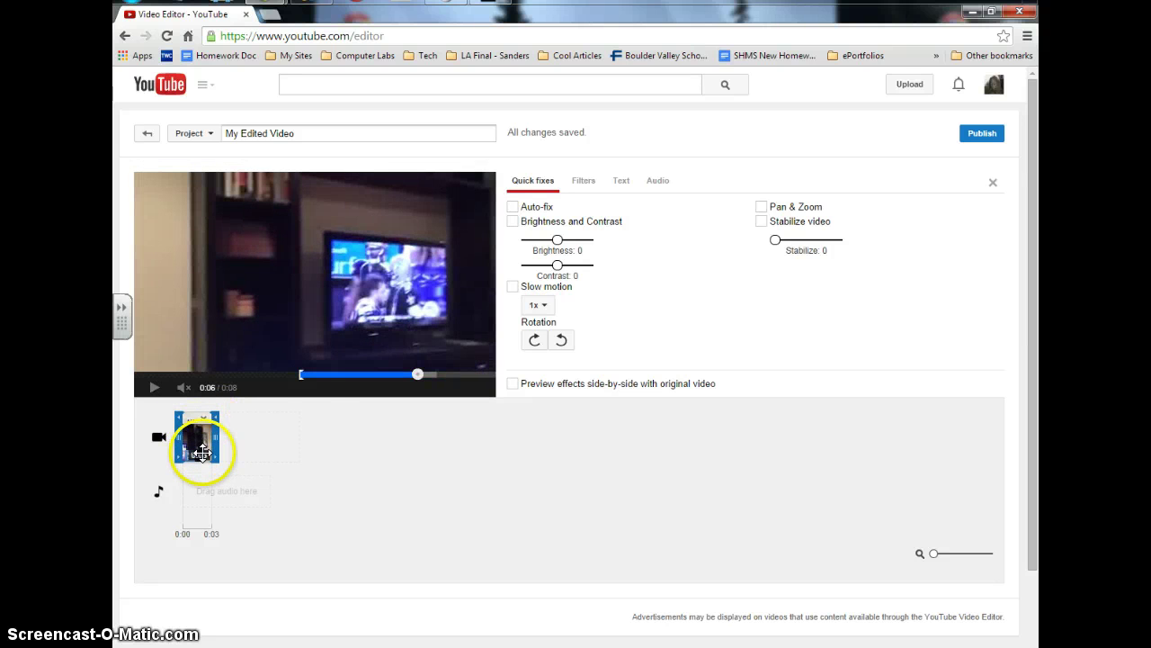
left_click(154, 387)
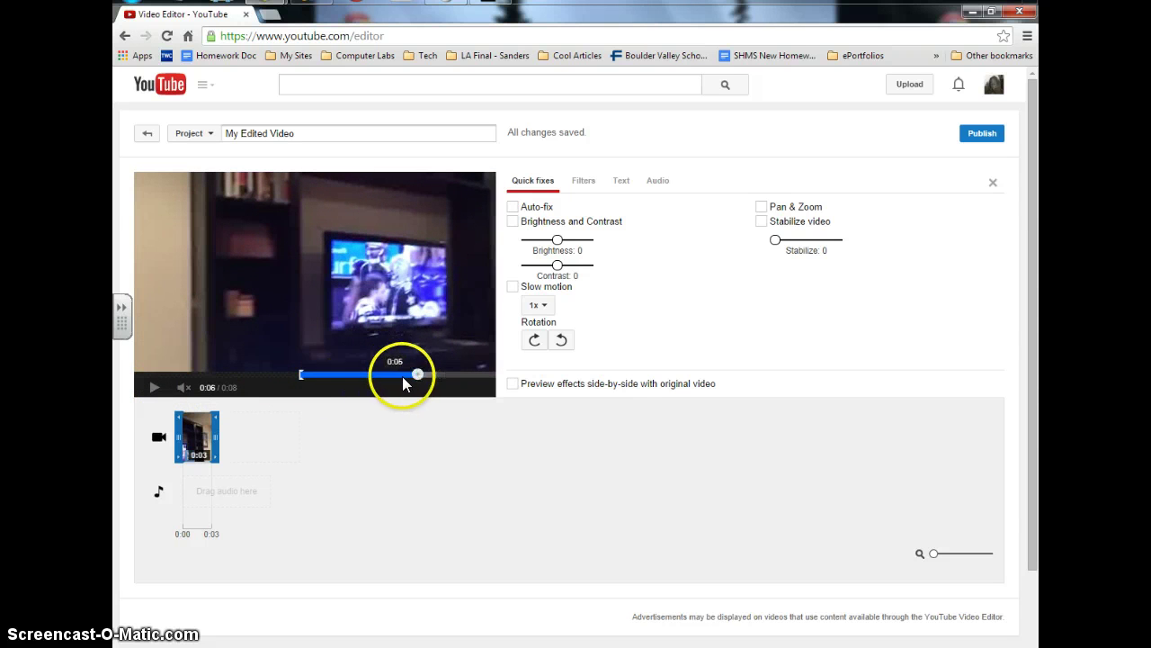
left_click(419, 515)
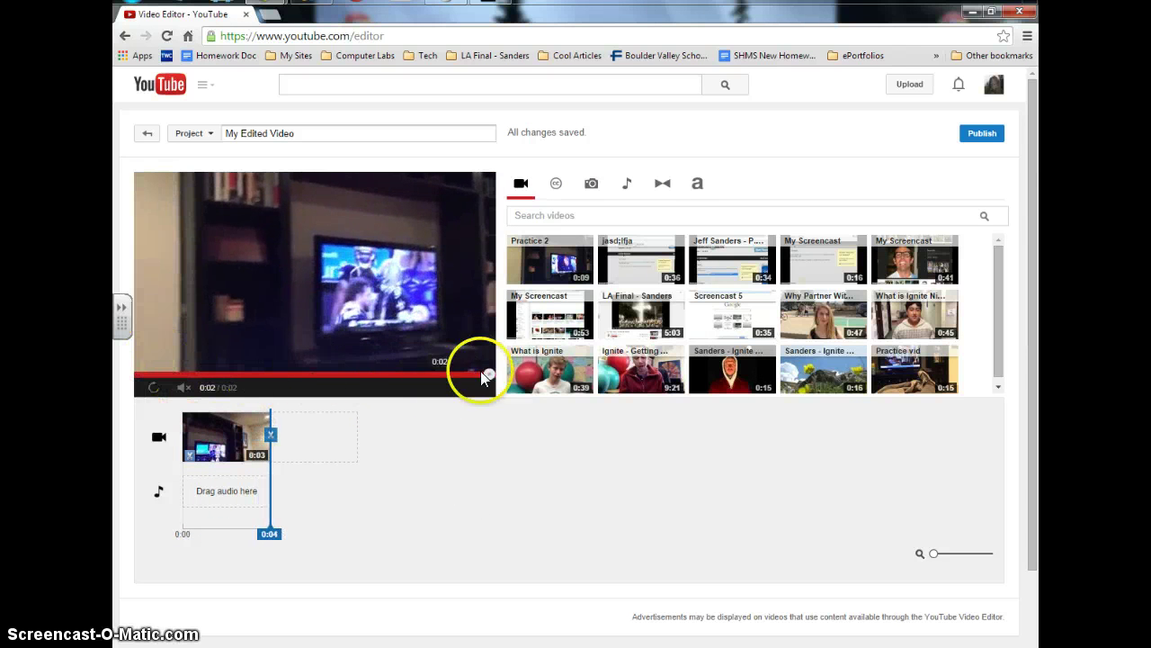
Extend the start of the trimmed Practice 2 clip so it lasts about 7 seconds.
left_click(220, 435)
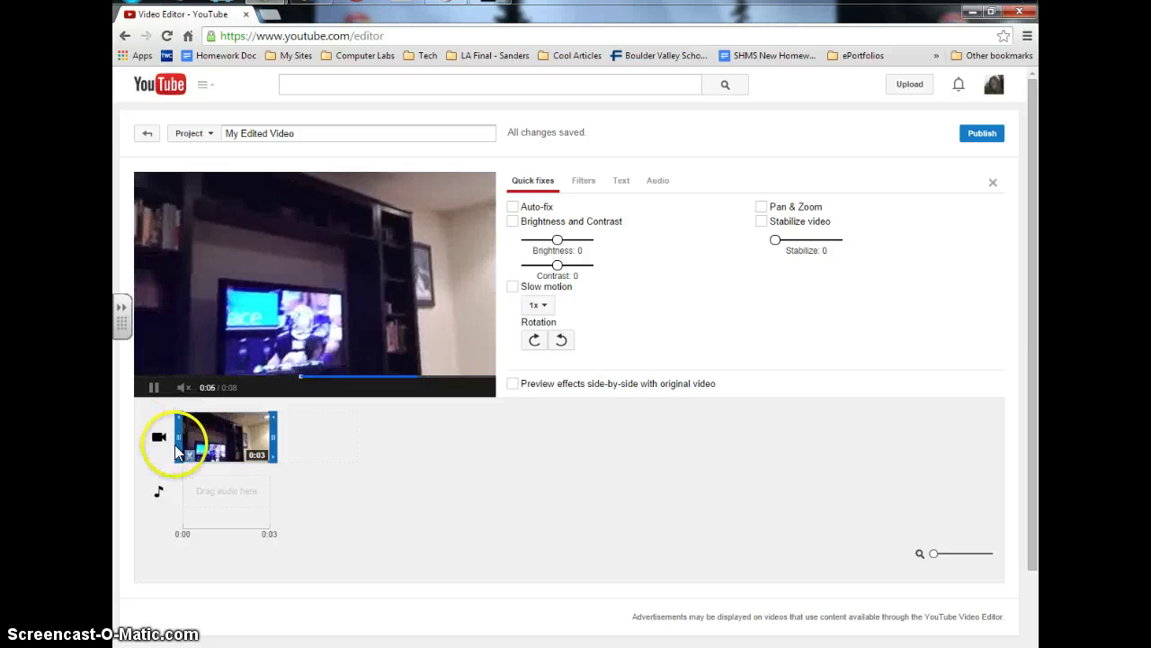
left_click_drag(172, 461, 142, 461)
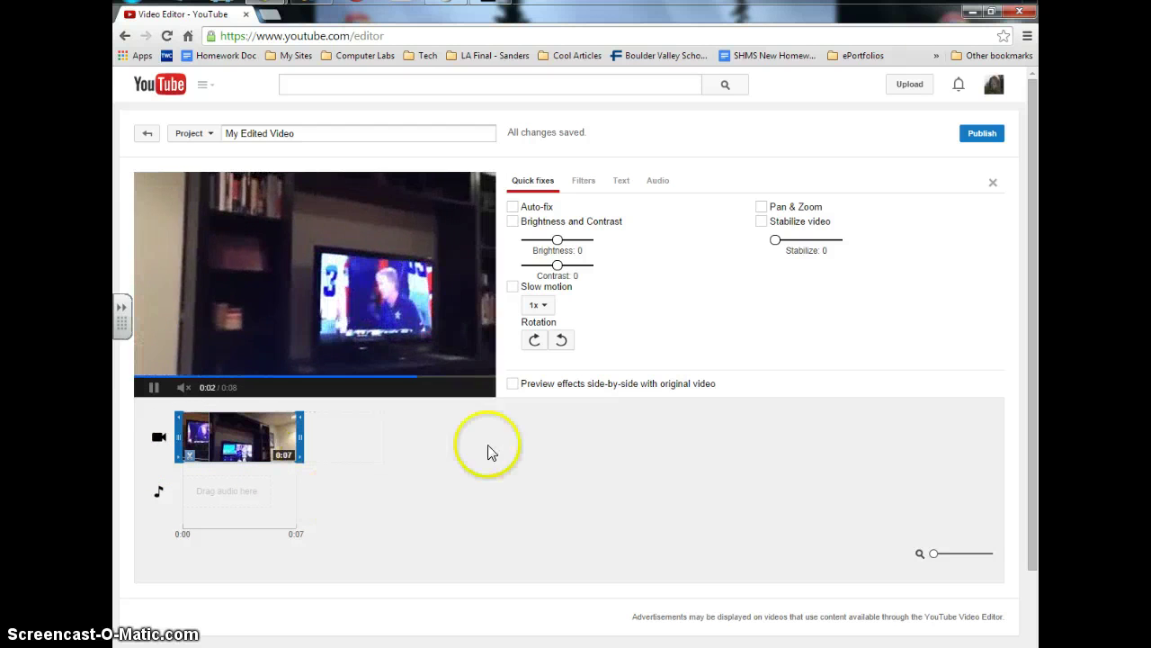
Look through the clip's quick fixes, filters and text settings.
left_click(514, 208)
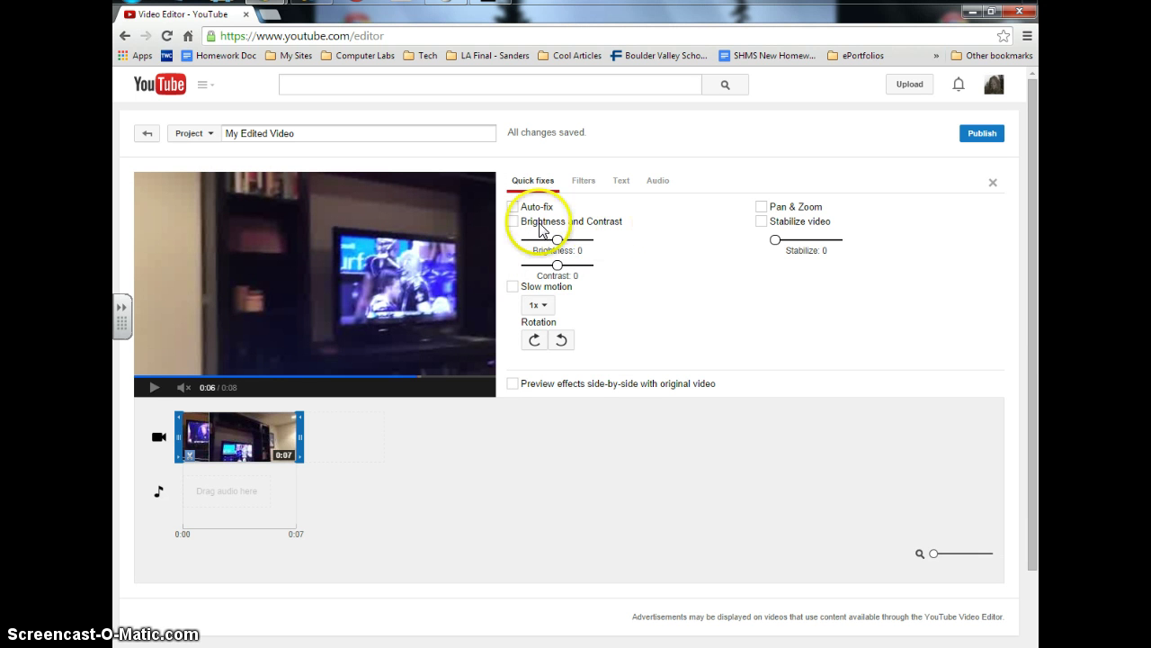
left_click(585, 181)
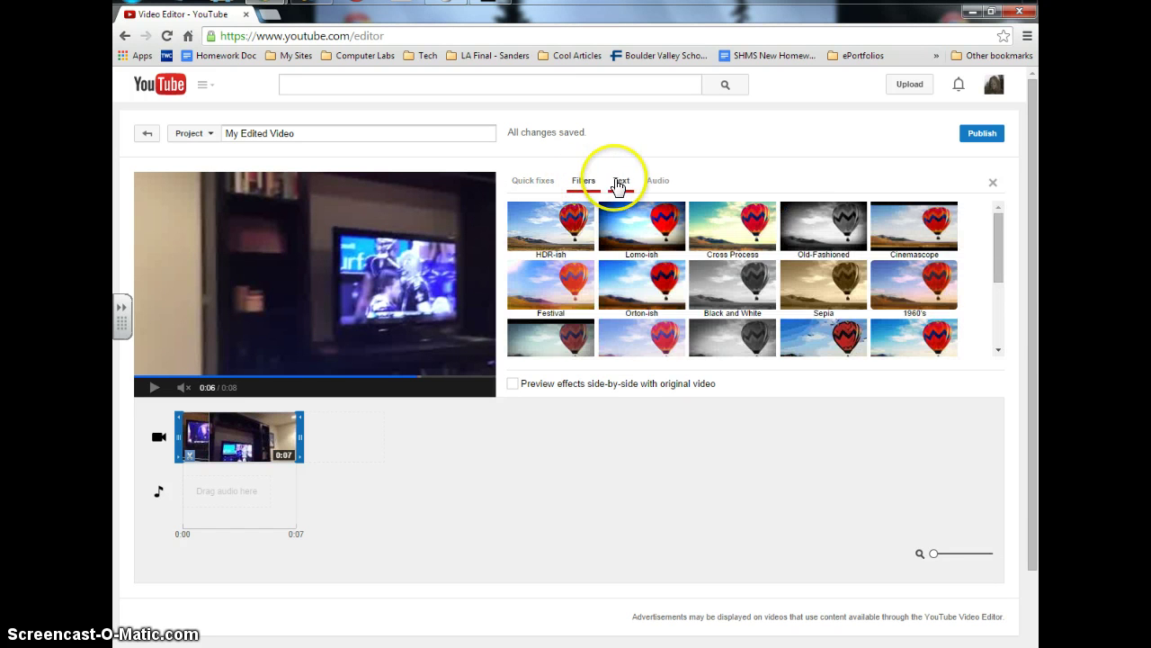
left_click(620, 181)
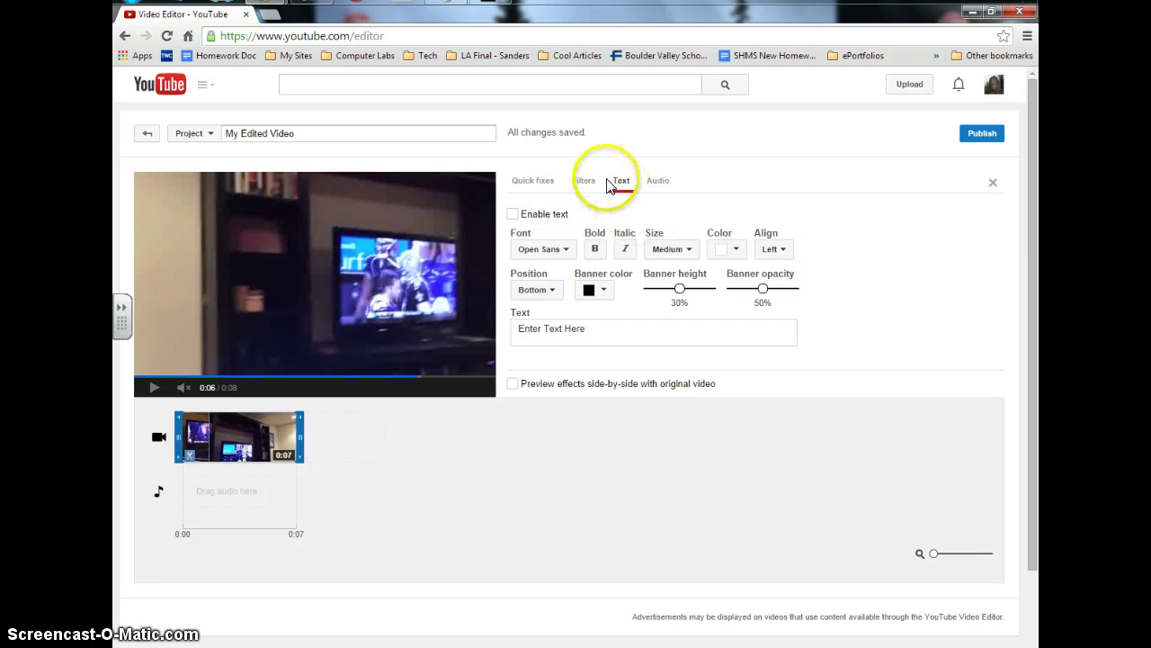
Enable the text overlay on the Practice 2 clip and align the text to the right.
left_click(514, 216)
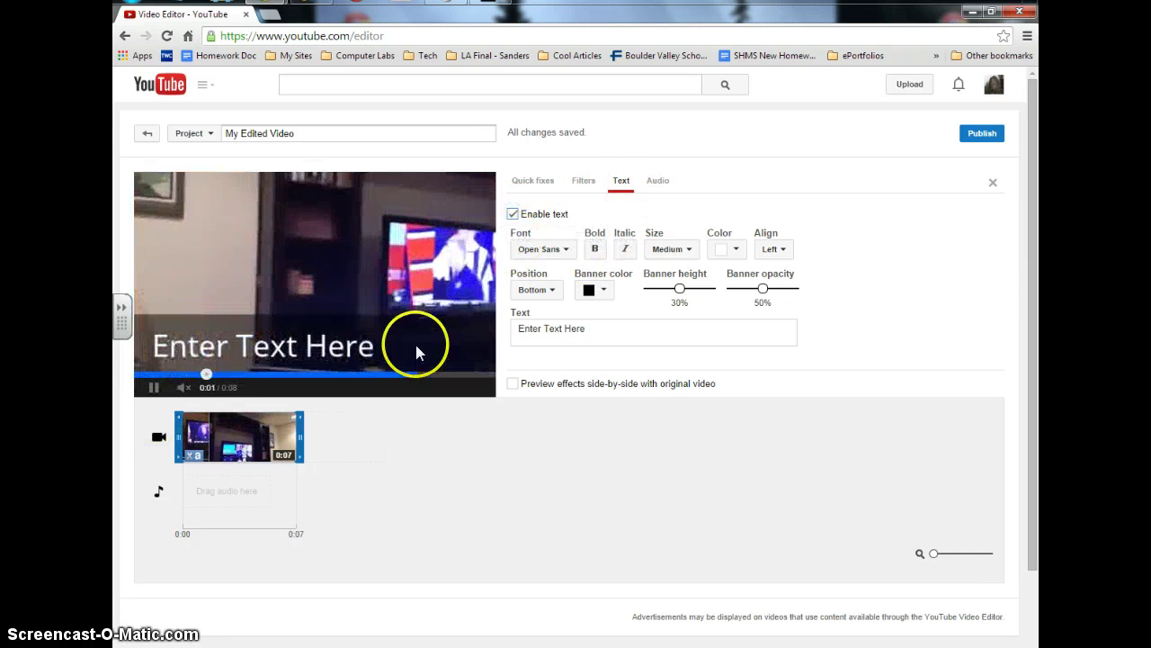
left_click(315, 353)
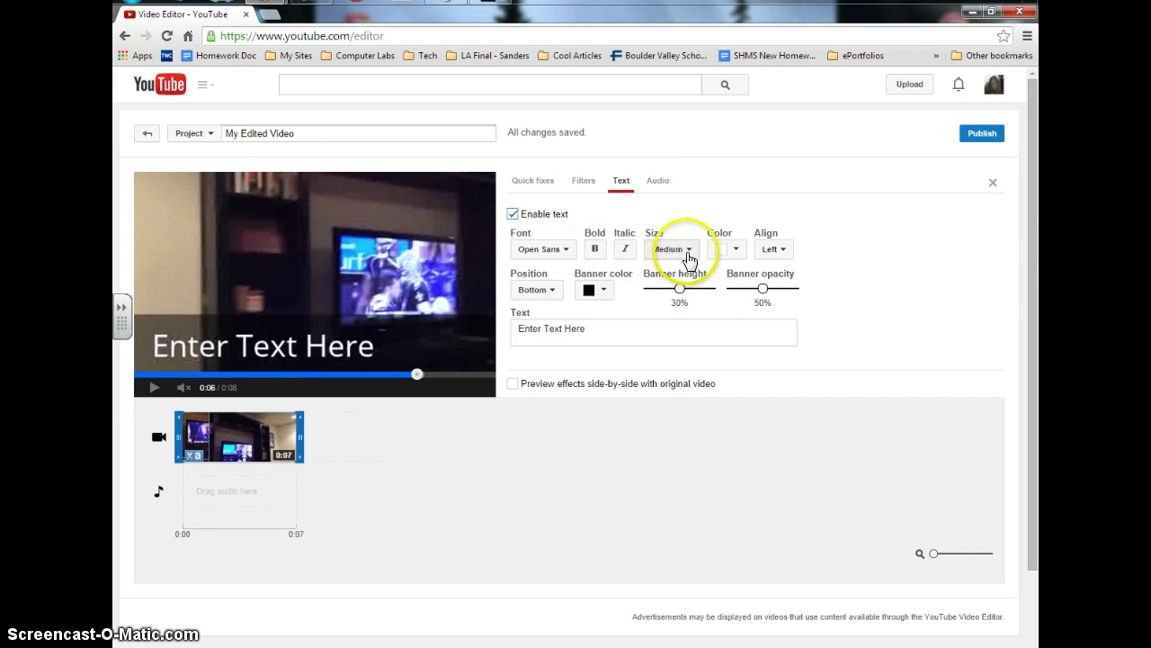
left_click(782, 252)
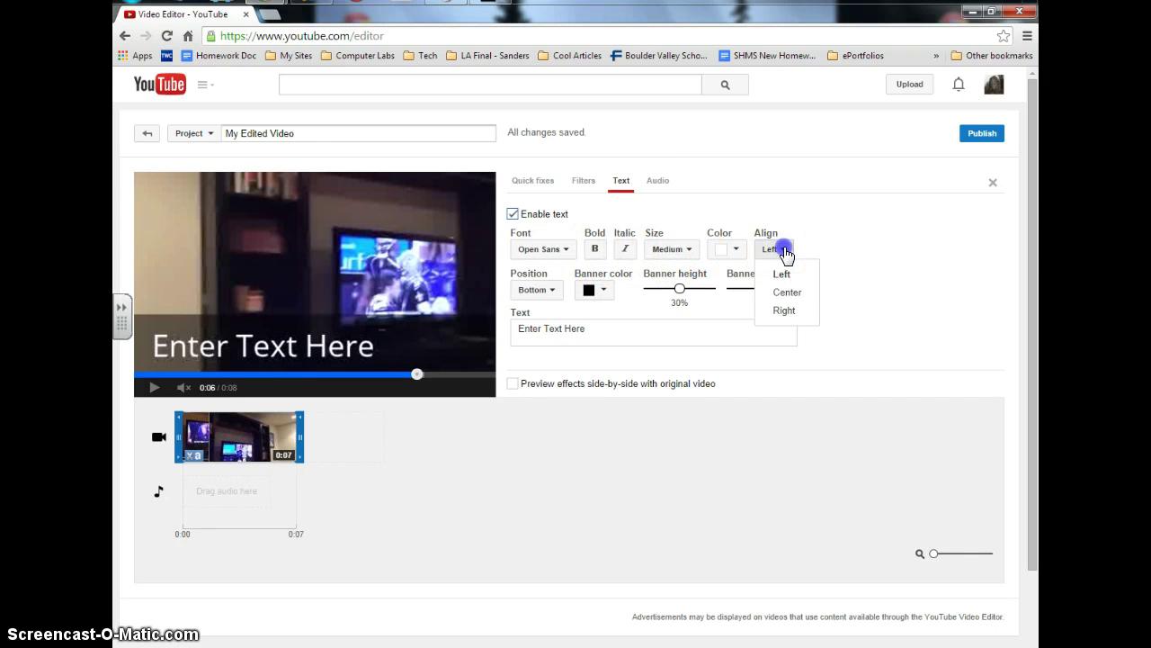
left_click(784, 311)
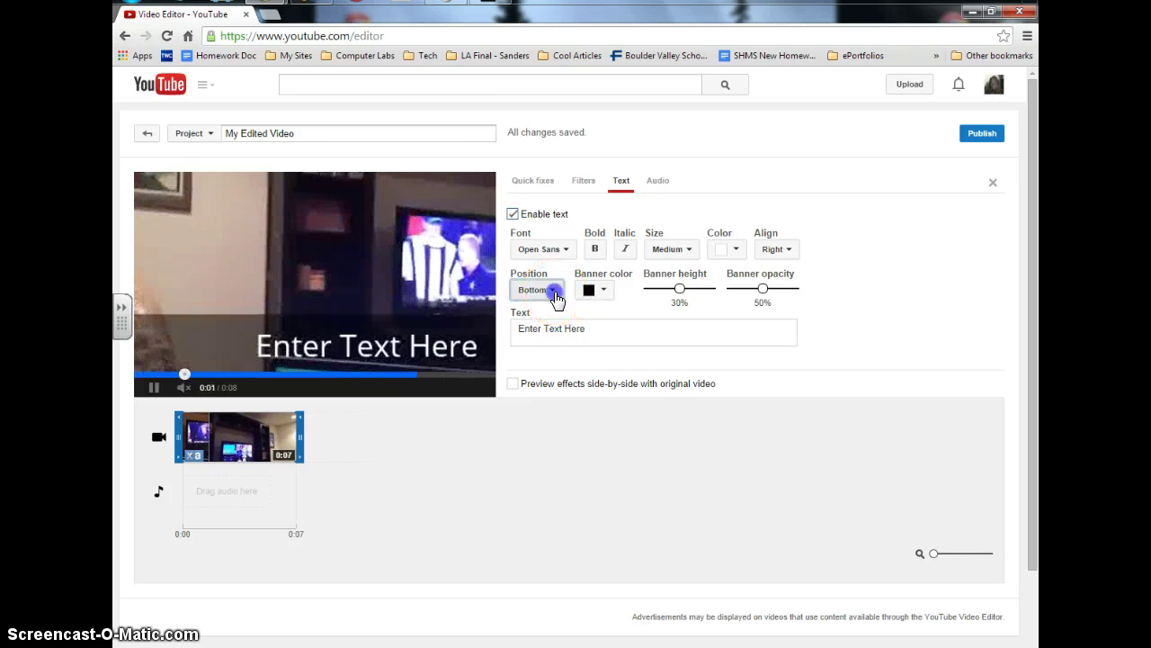
Try the text banner in the center position and return it to the bottom of the video.
left_click(555, 291)
left_click(558, 340)
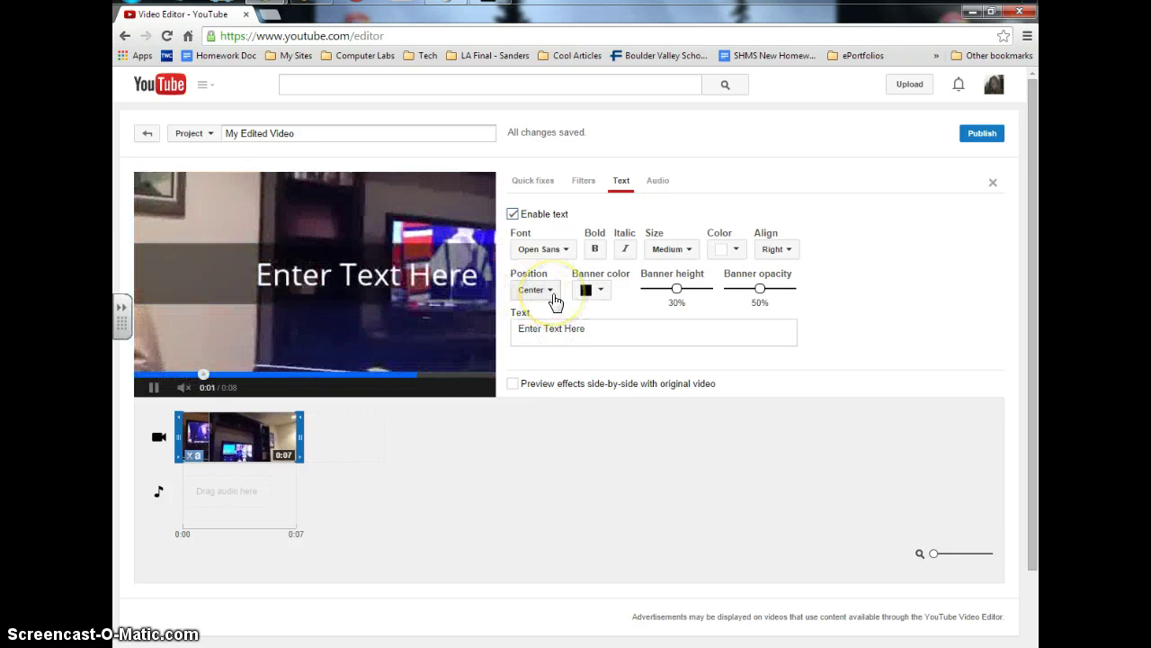
left_click(554, 298)
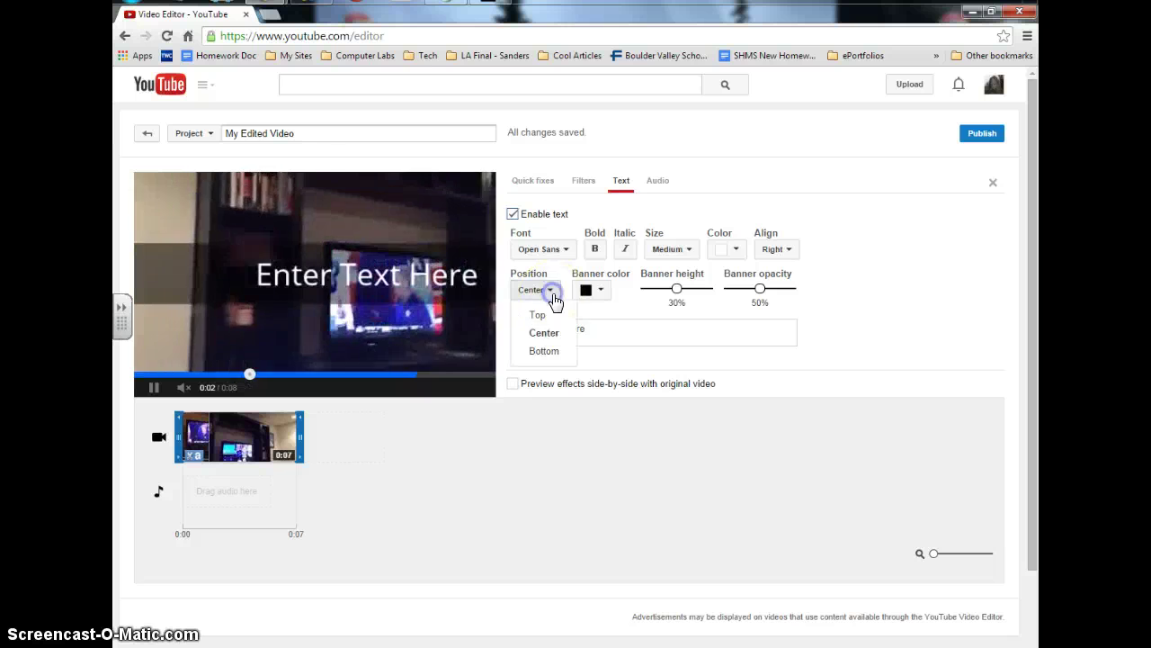
left_click(550, 351)
Make the text banner green and set its height to 10%.
left_click(605, 291)
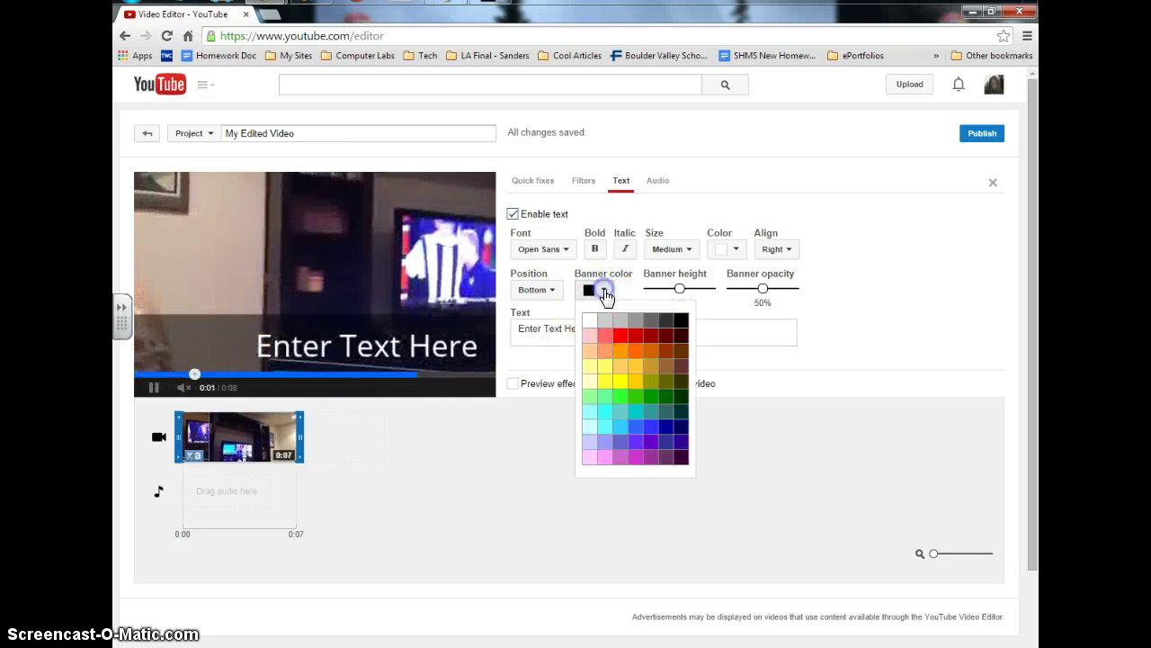
left_click(654, 397)
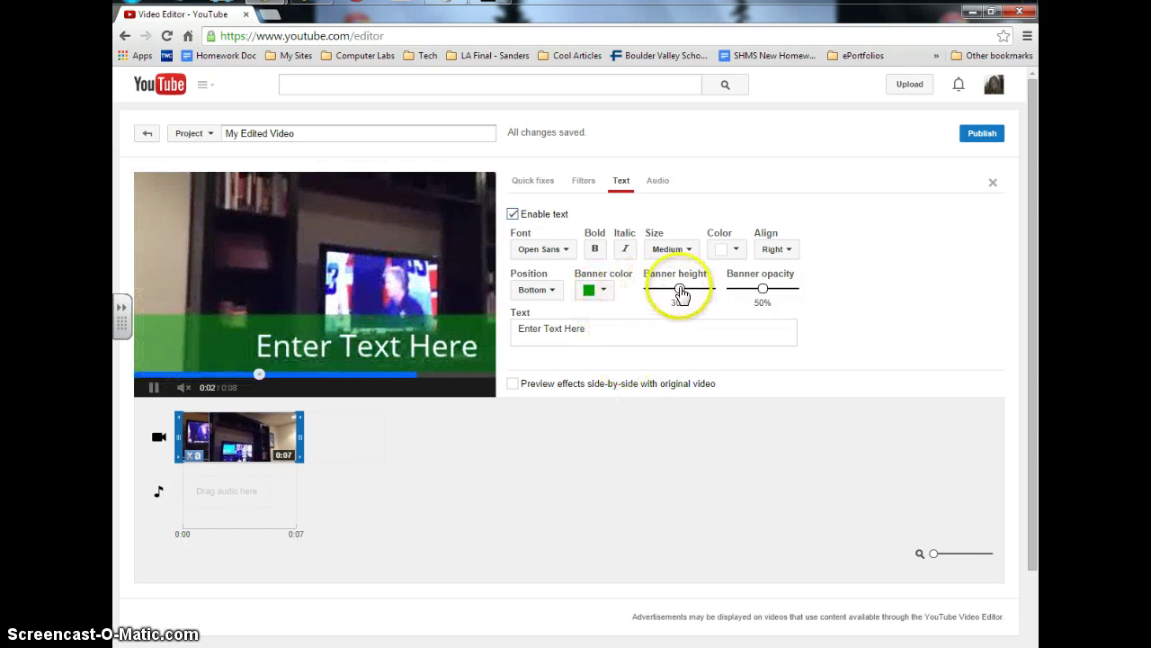
left_click_drag(680, 290, 647, 290)
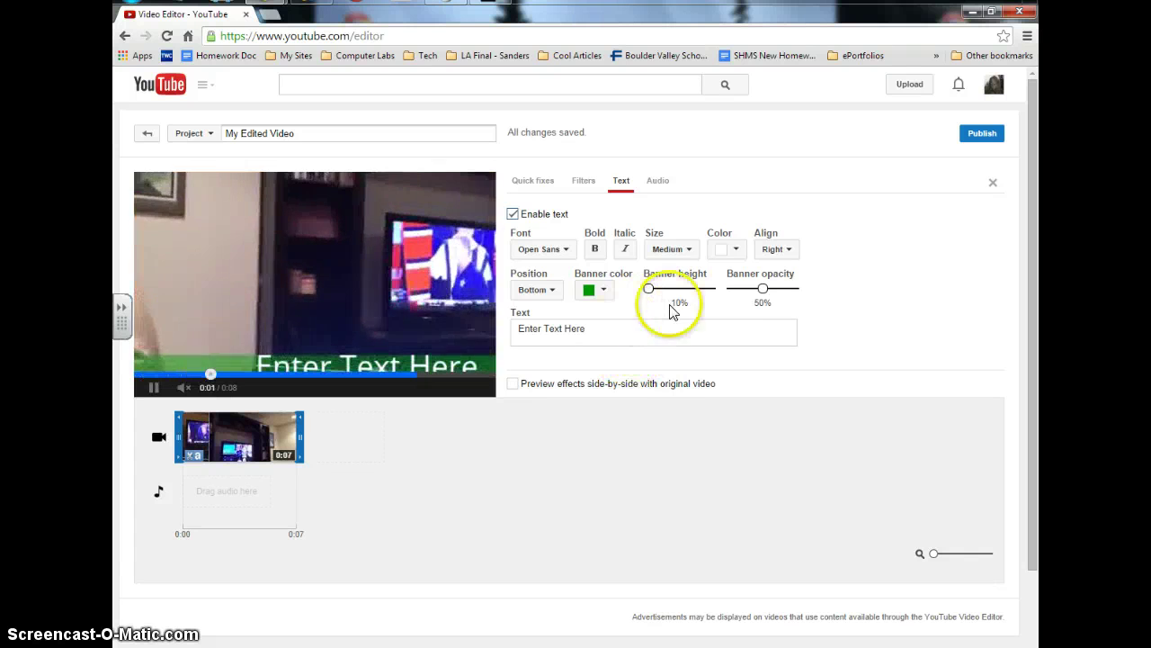
Replace the placeholder overlay text with "Hello" and turn on the side-by-side preview with the original video.
triple_click(573, 329)
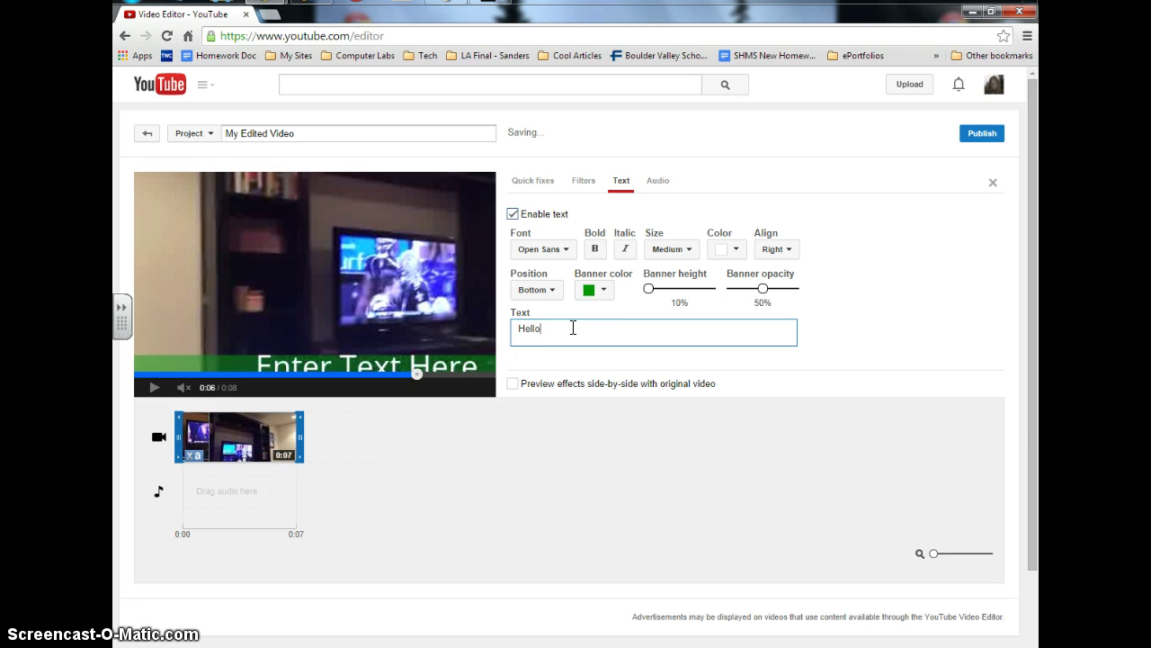
type("Hello")
left_click(919, 349)
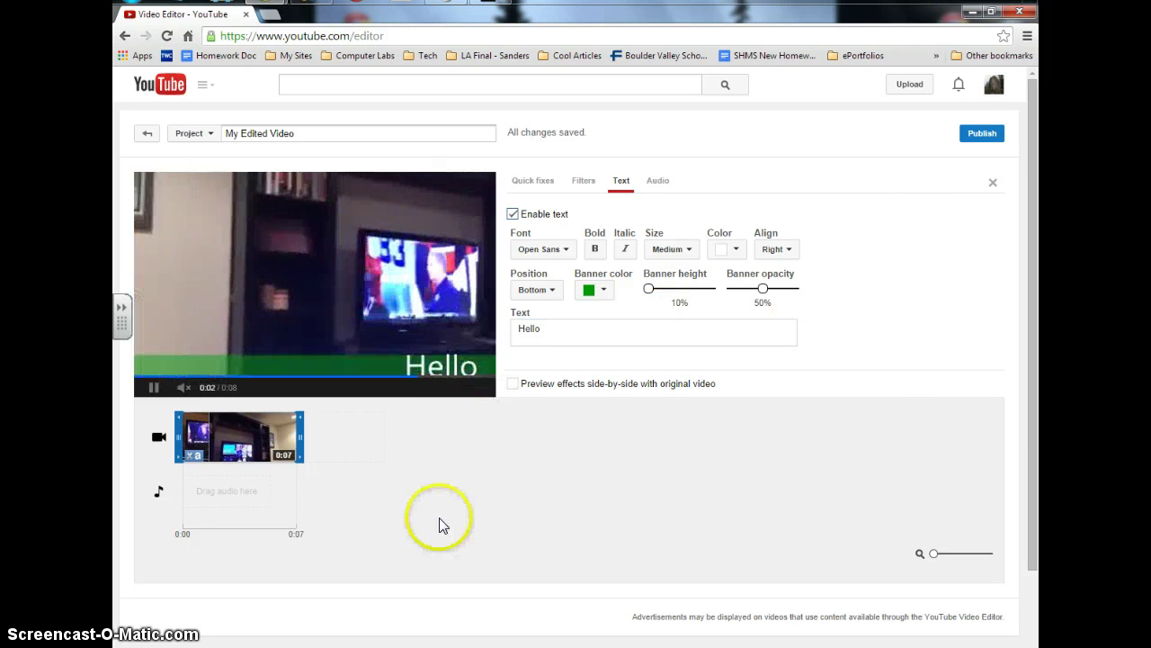
left_click(511, 384)
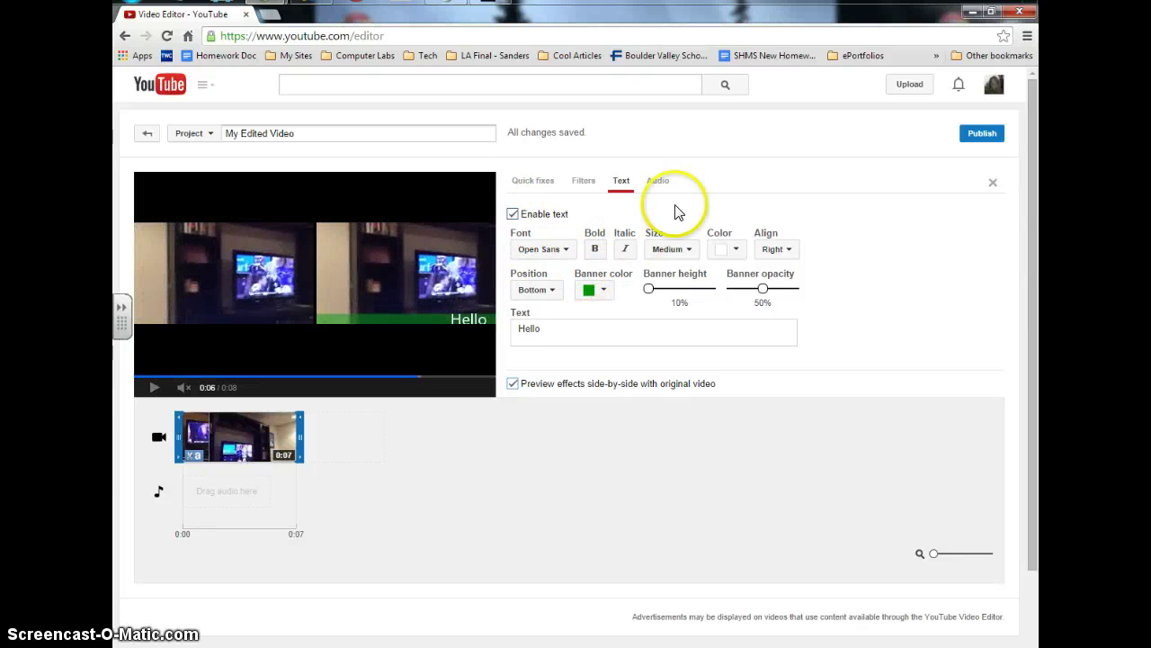
Look over the clip's audio settings and revisit its text and filter settings.
left_click(658, 183)
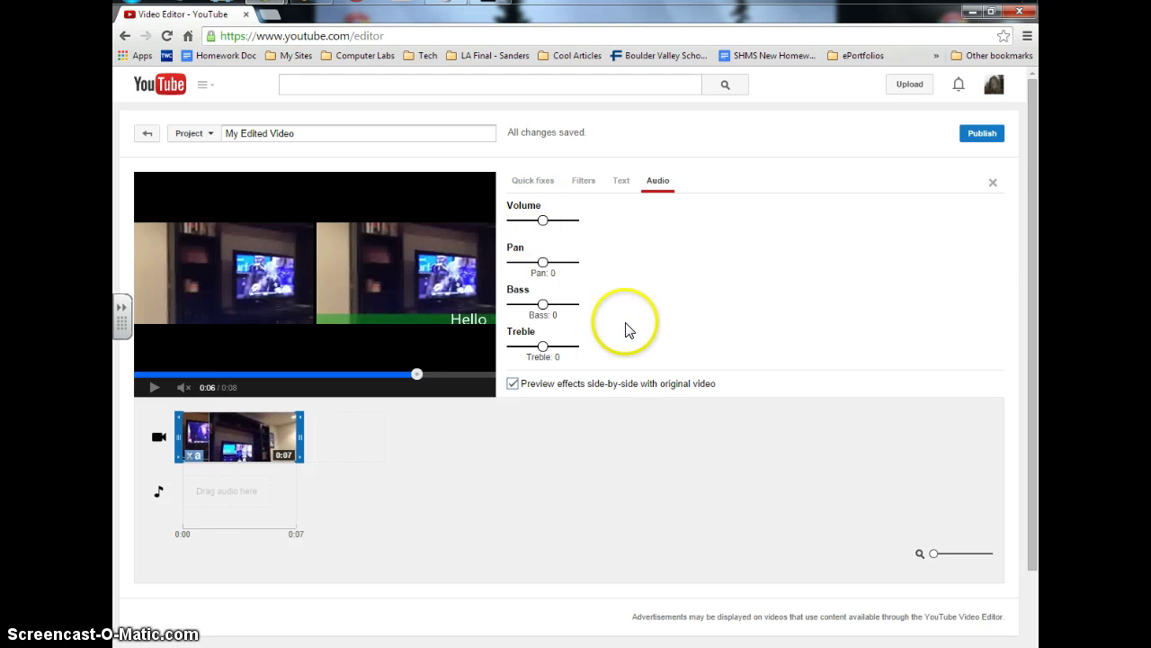
left_click(621, 183)
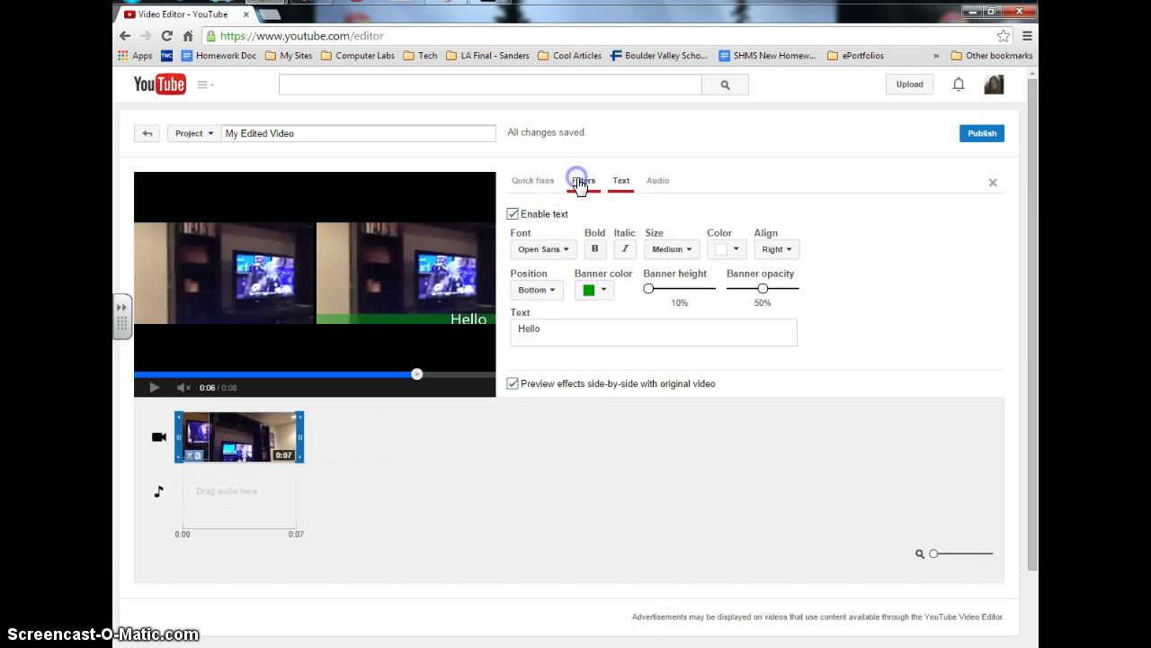
left_click(580, 183)
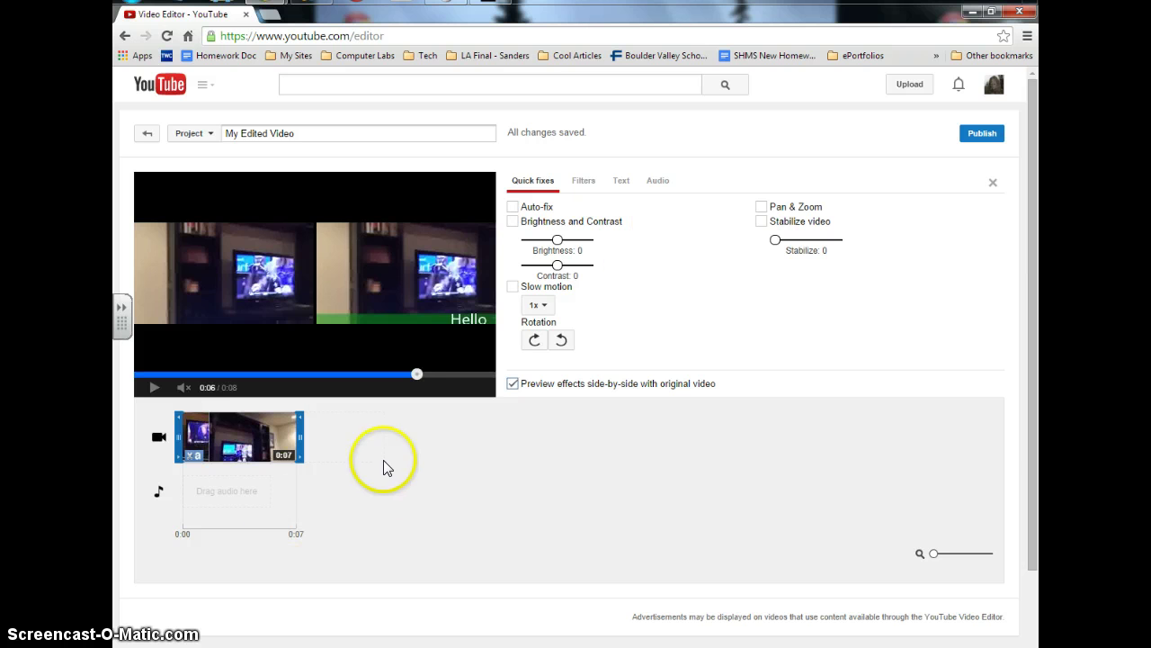
Leave the Practice 2 clip settings and add the Screencast 5 video after it on the timeline.
mouse_move(227, 438)
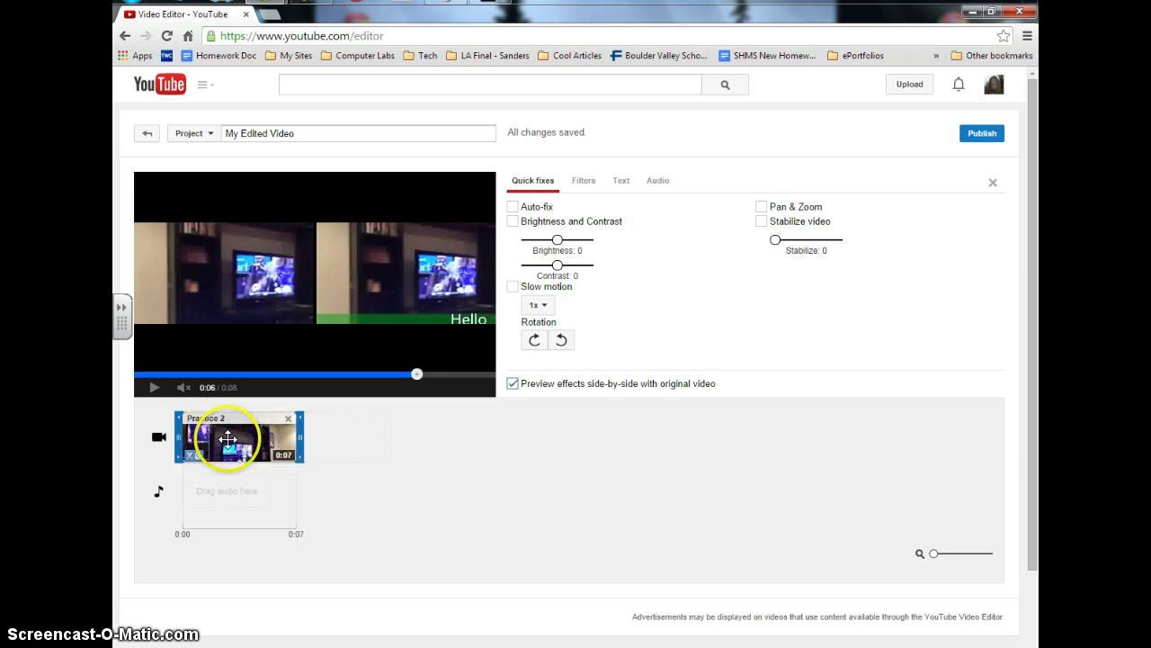
left_click(446, 492)
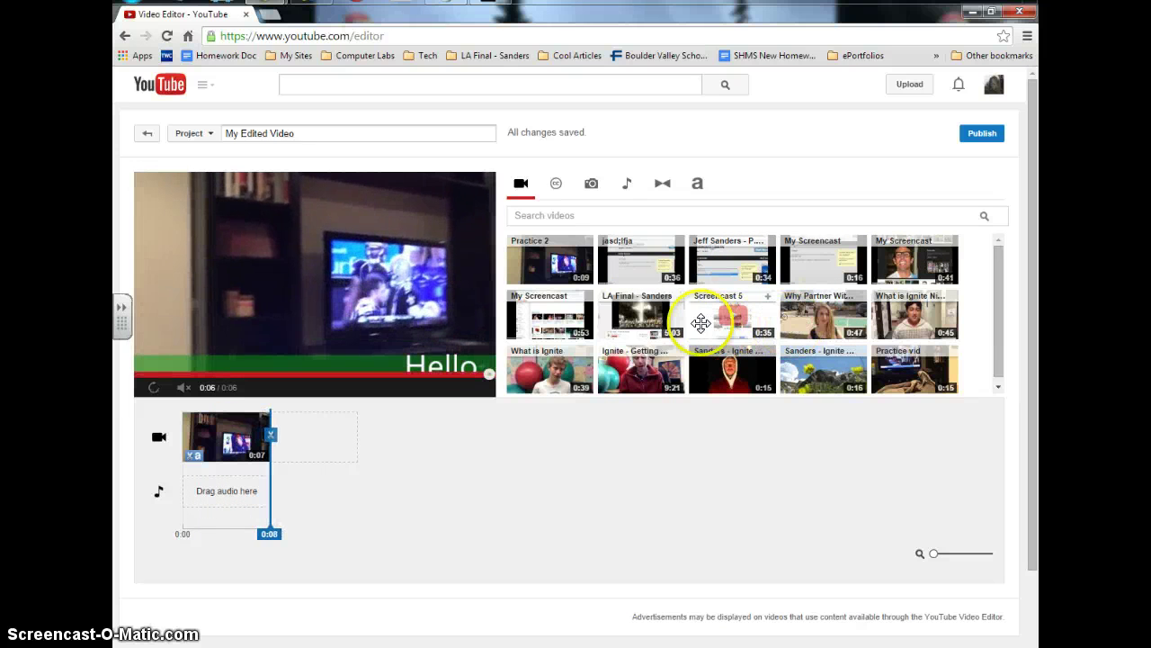
left_click_drag(697, 327, 376, 450)
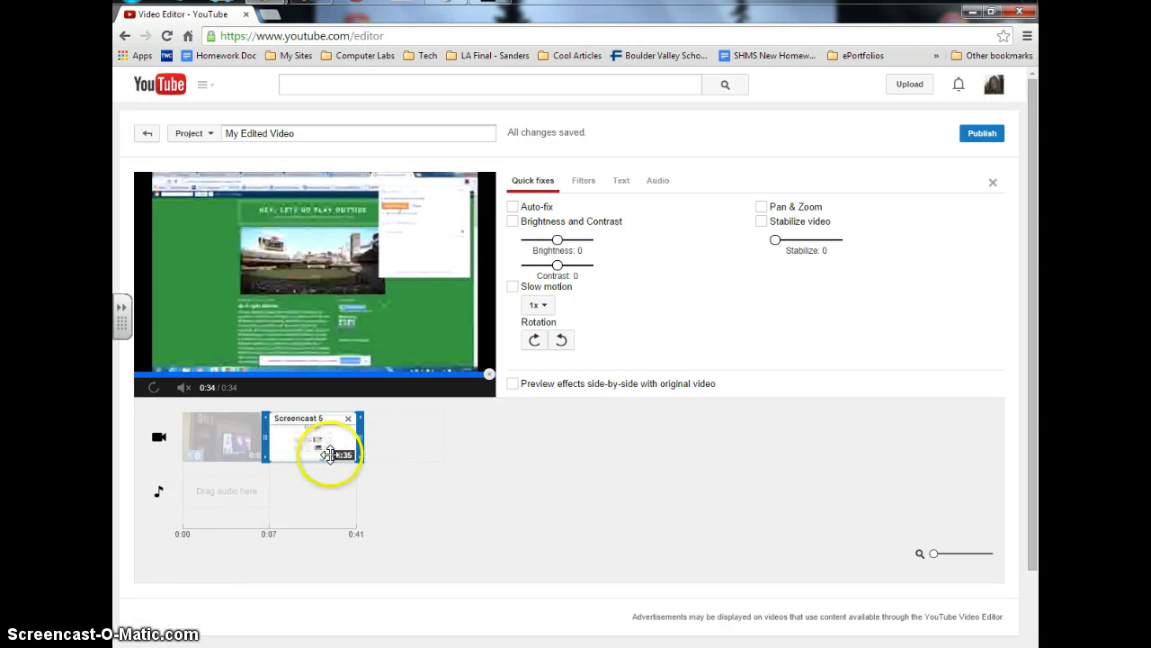
mouse_move(300, 440)
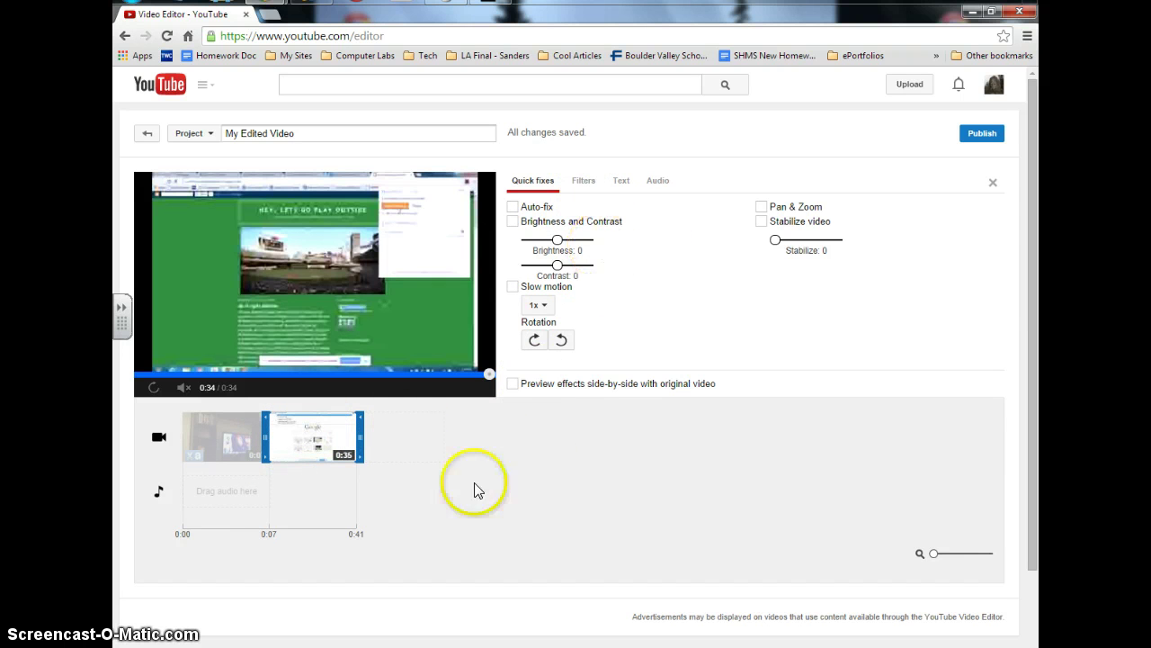
Add the "Ignite - Getting" video after Screencast 5 on the timeline, pause its preview and leave its clip settings.
left_click(423, 477)
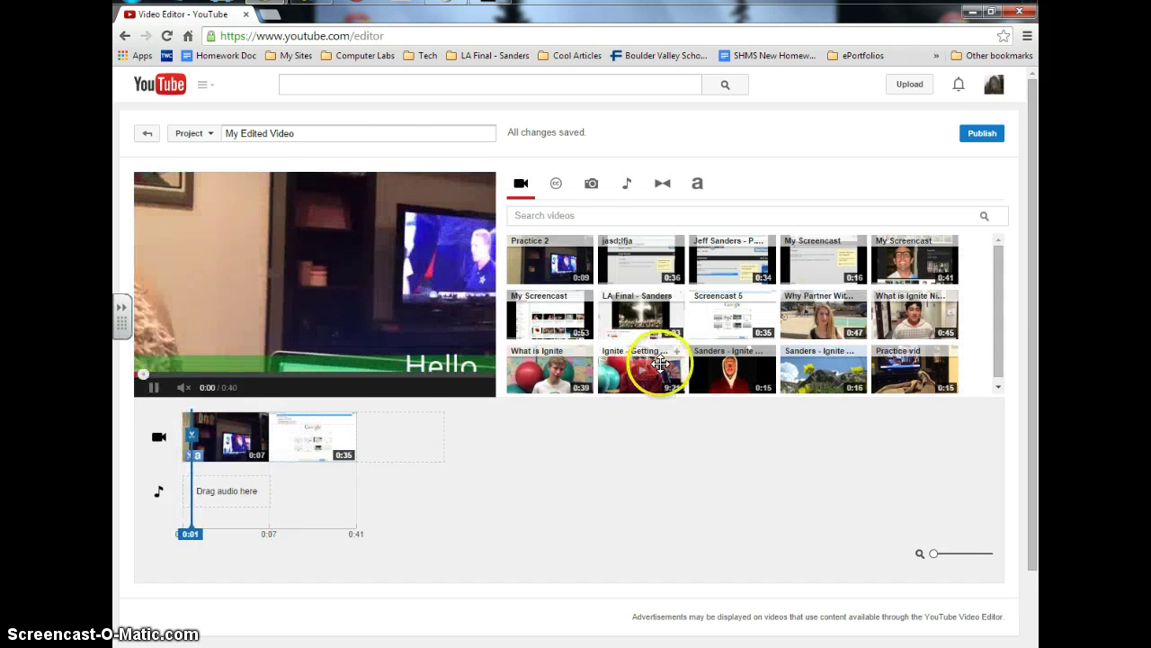
left_click_drag(619, 382, 383, 464)
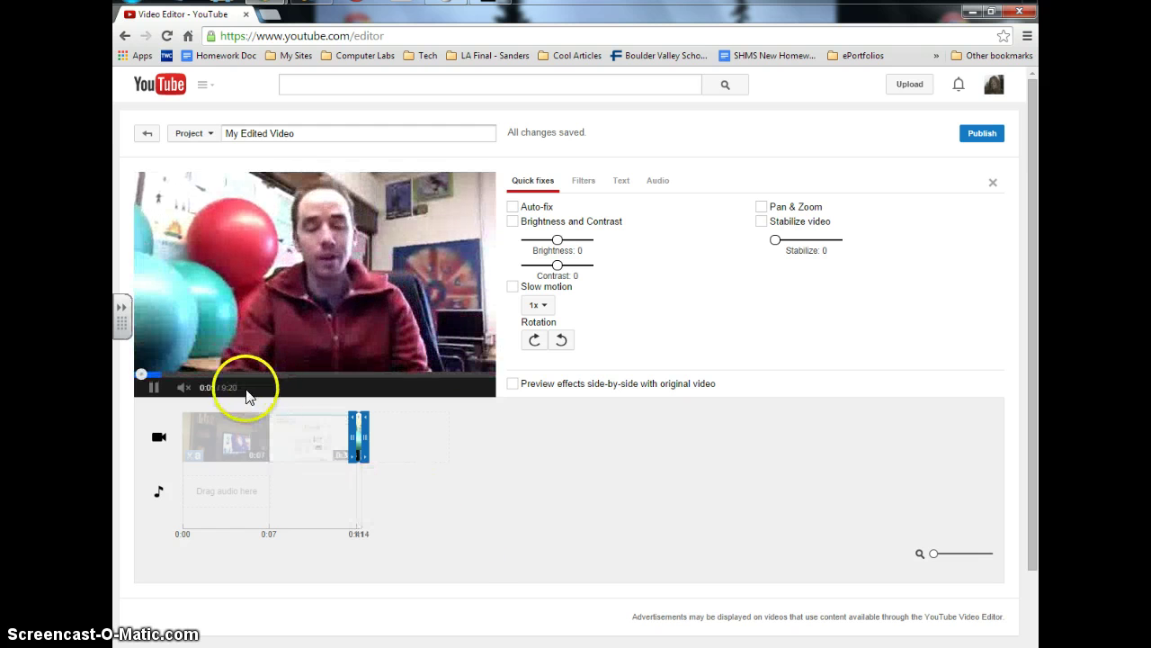
left_click(154, 389)
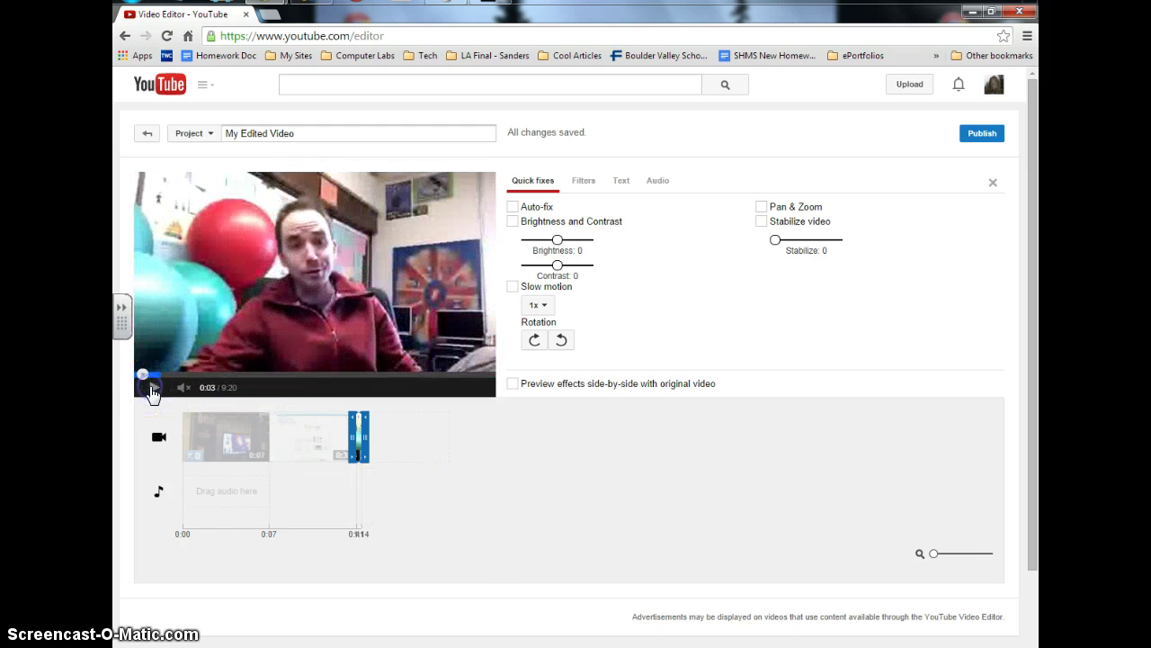
left_click(495, 527)
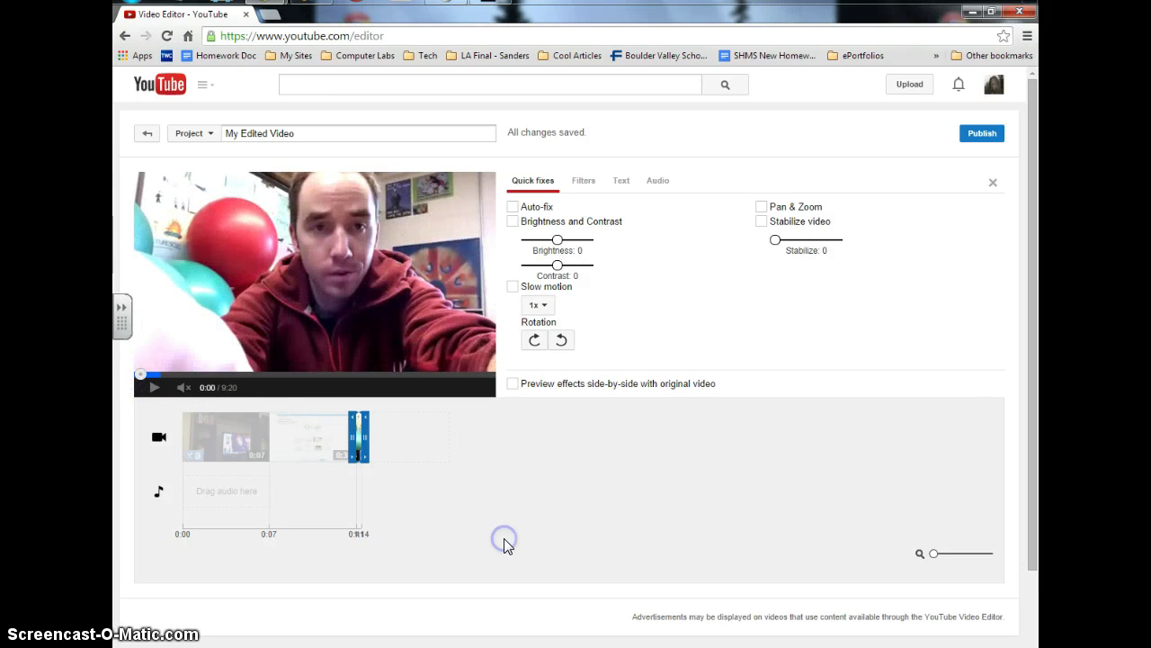
left_click(640, 564)
Pause the playback of the whole project during the first clip.
left_click(227, 430)
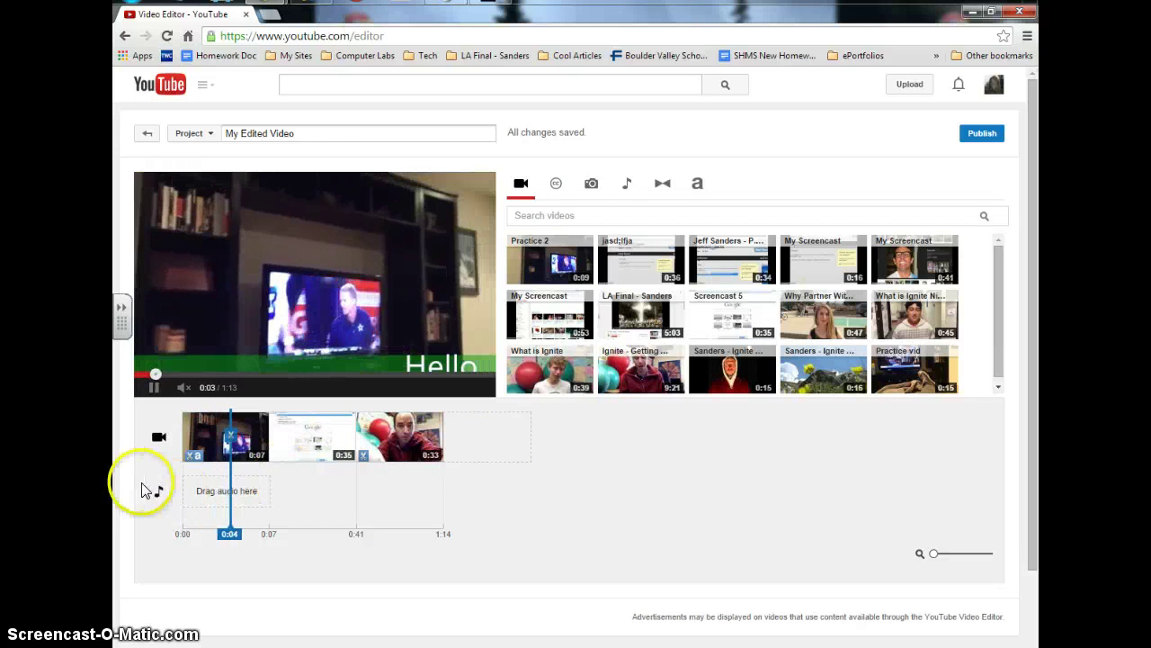
left_click(153, 387)
left_click(353, 419)
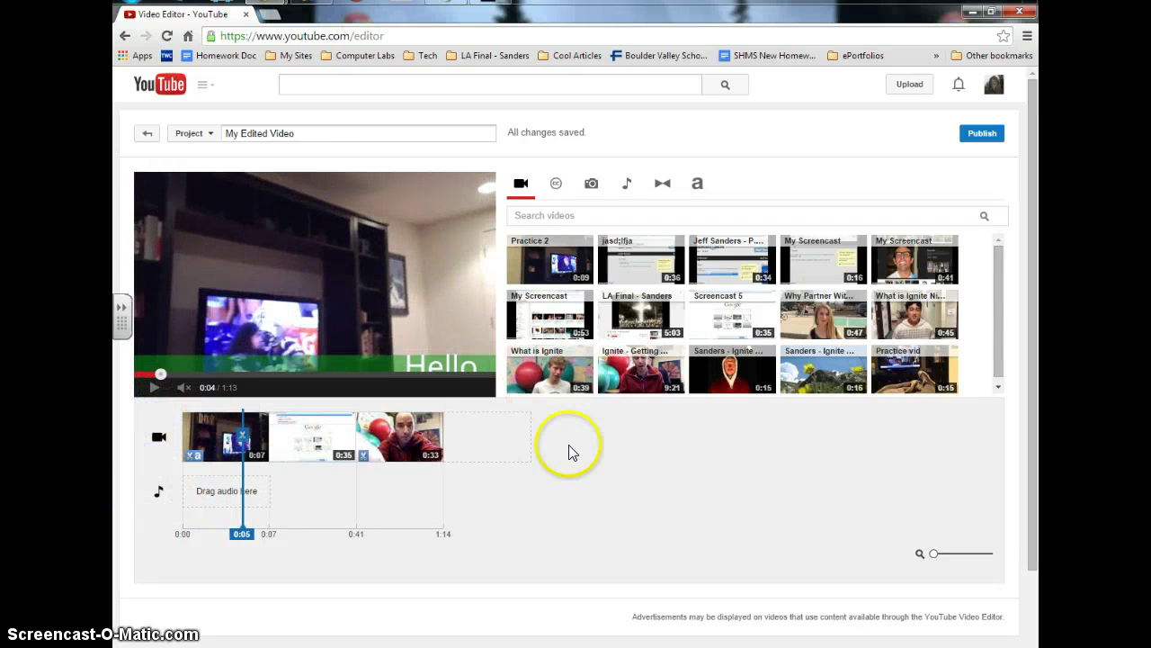
Browse the example Creative Commons videos available for remixing.
left_click(556, 187)
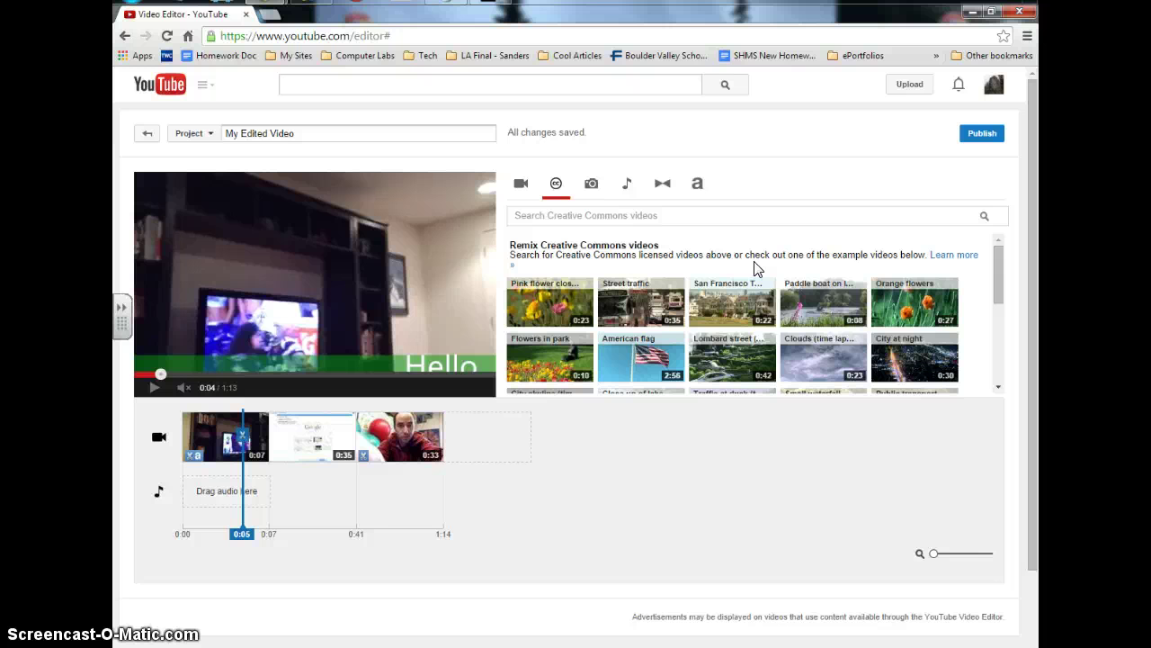
scroll(779, 337, "down", 10)
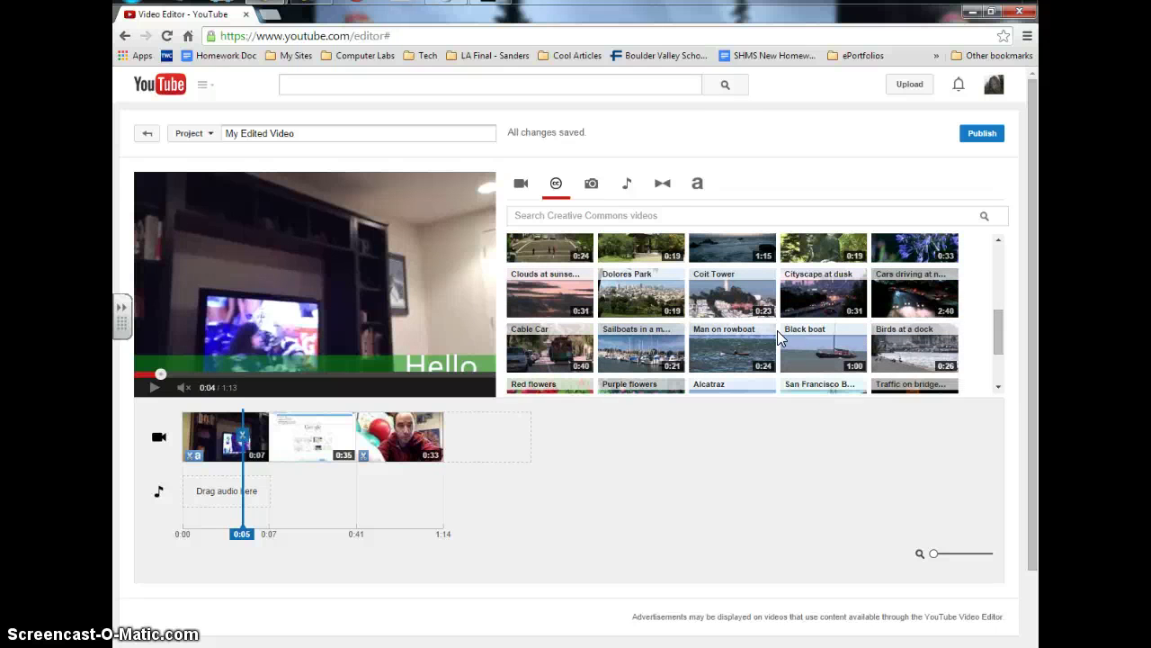
scroll(777, 330, "down", 5)
left_click_drag(758, 281, 758, 274)
scroll(758, 275, "up", 15)
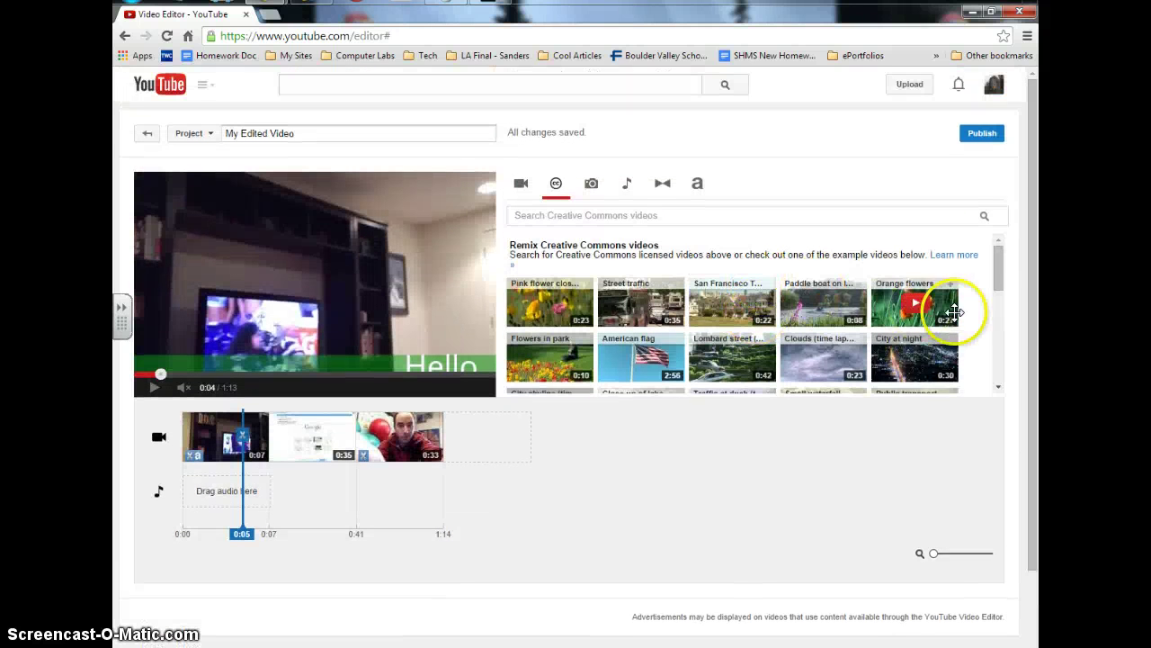
scroll(879, 338, "down", 1)
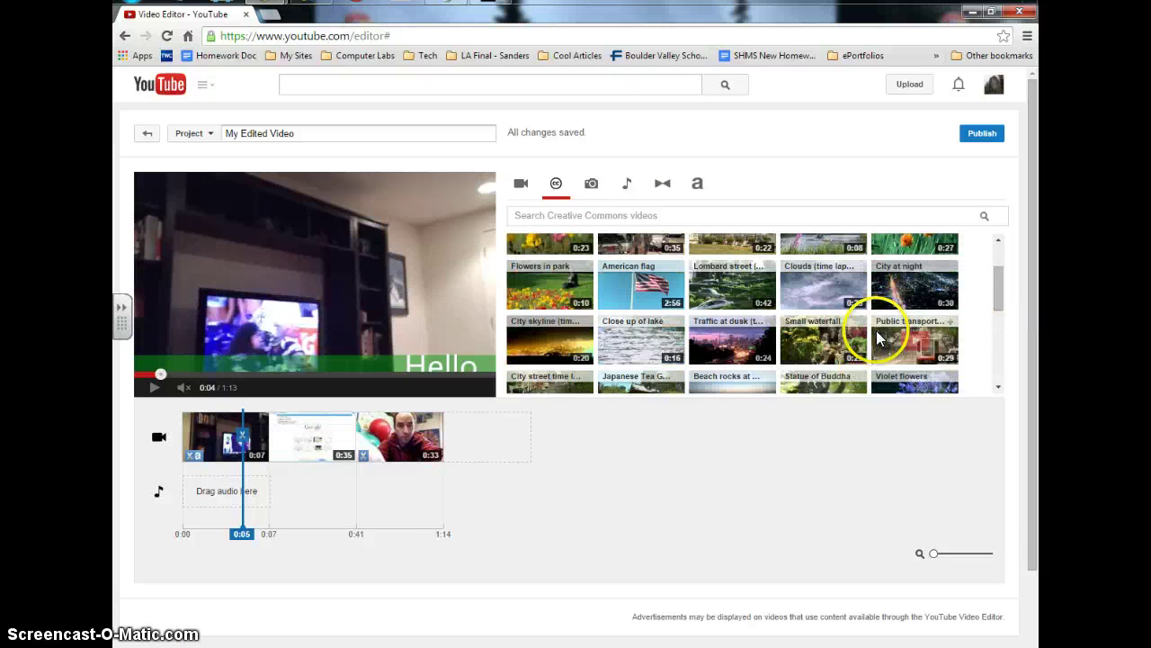
scroll(879, 337, "down", 1)
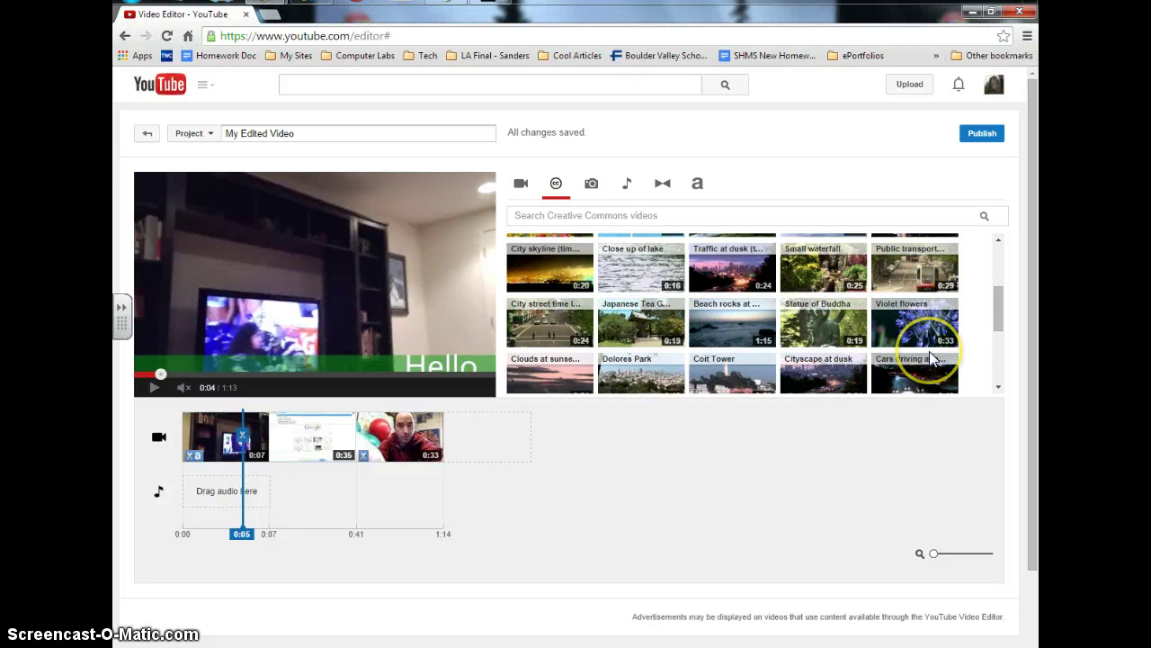
Check the option for adding photos and browse the library of audio tracks.
left_click(591, 183)
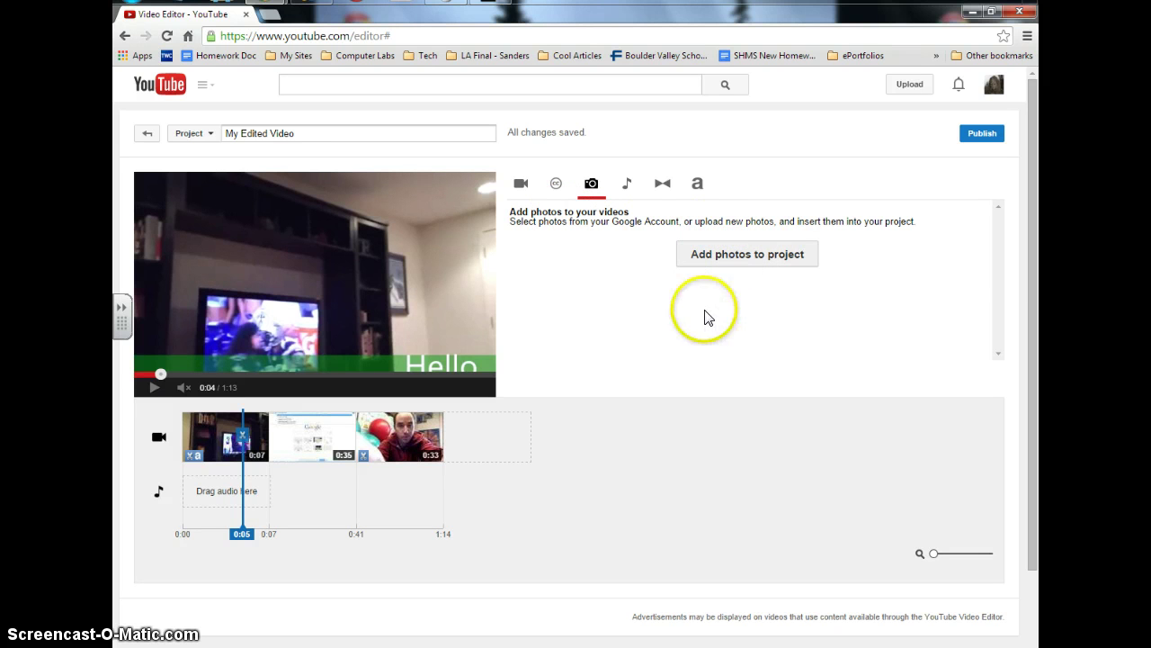
left_click(627, 184)
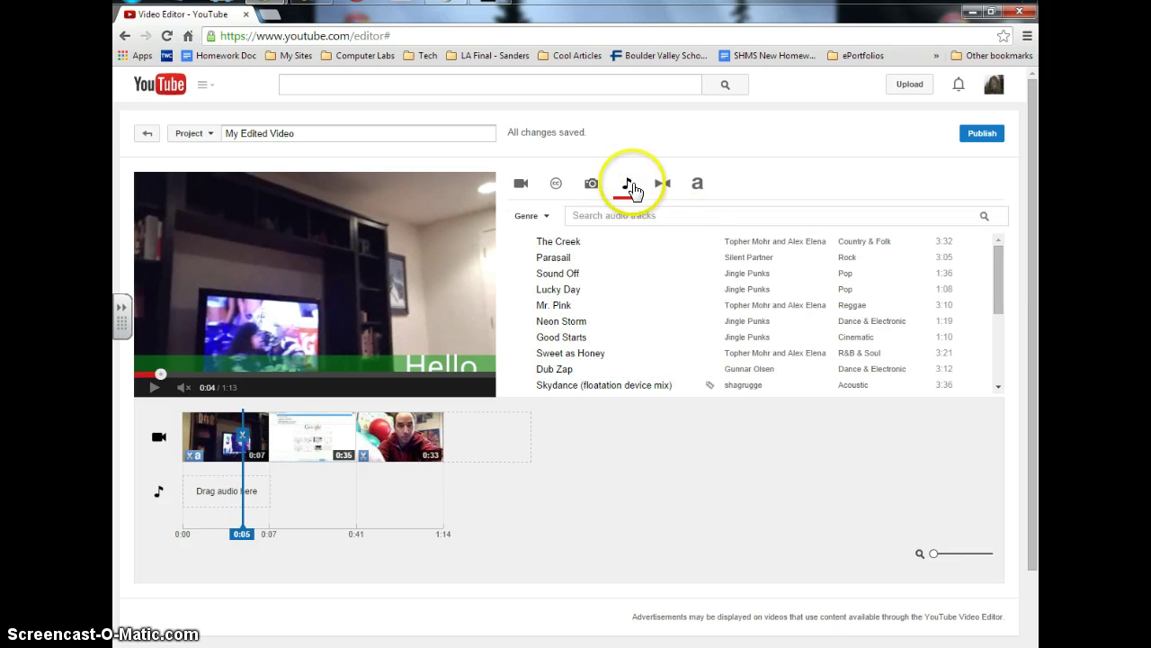
left_click(644, 215)
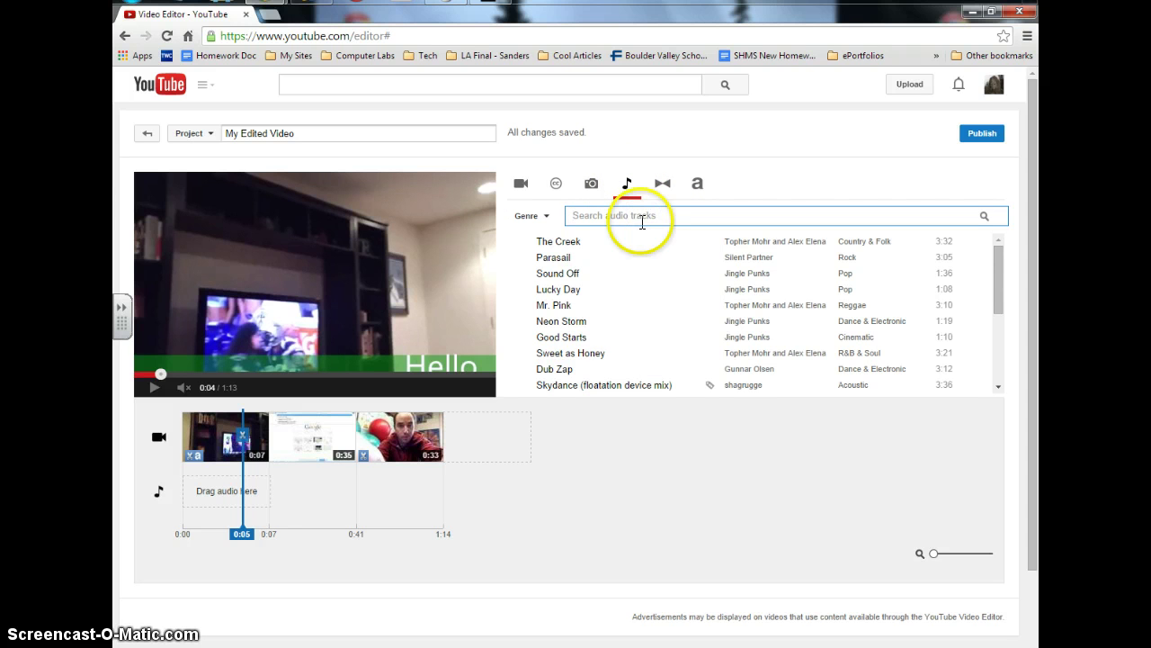
scroll(932, 281, "down", 2)
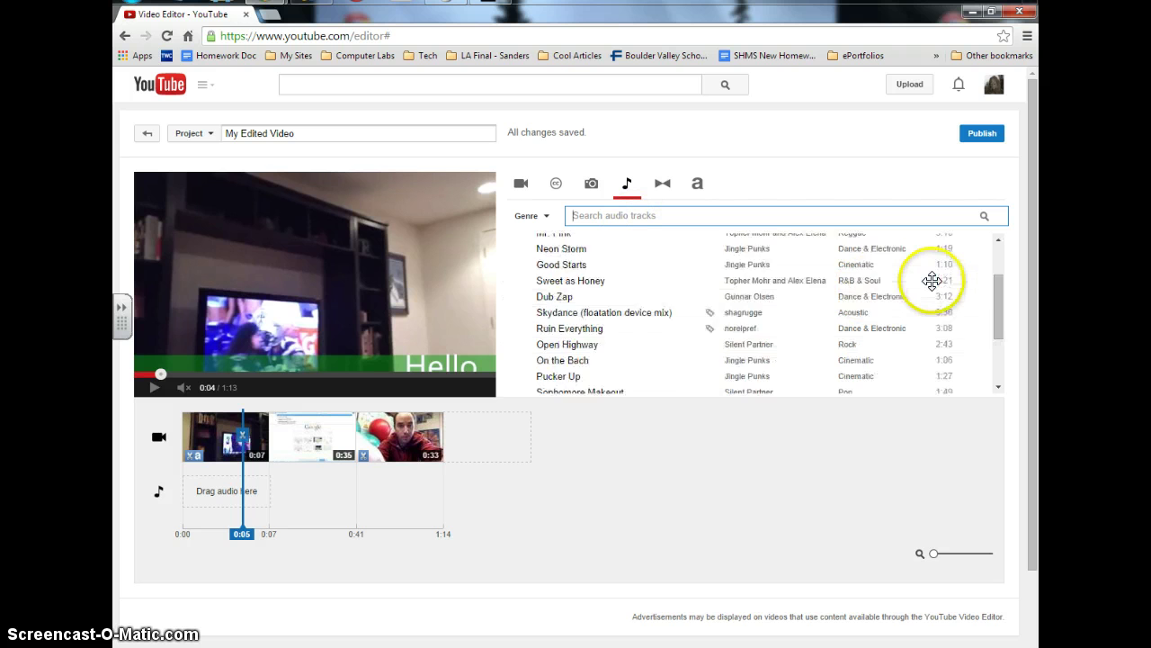
scroll(933, 281, "down", 10)
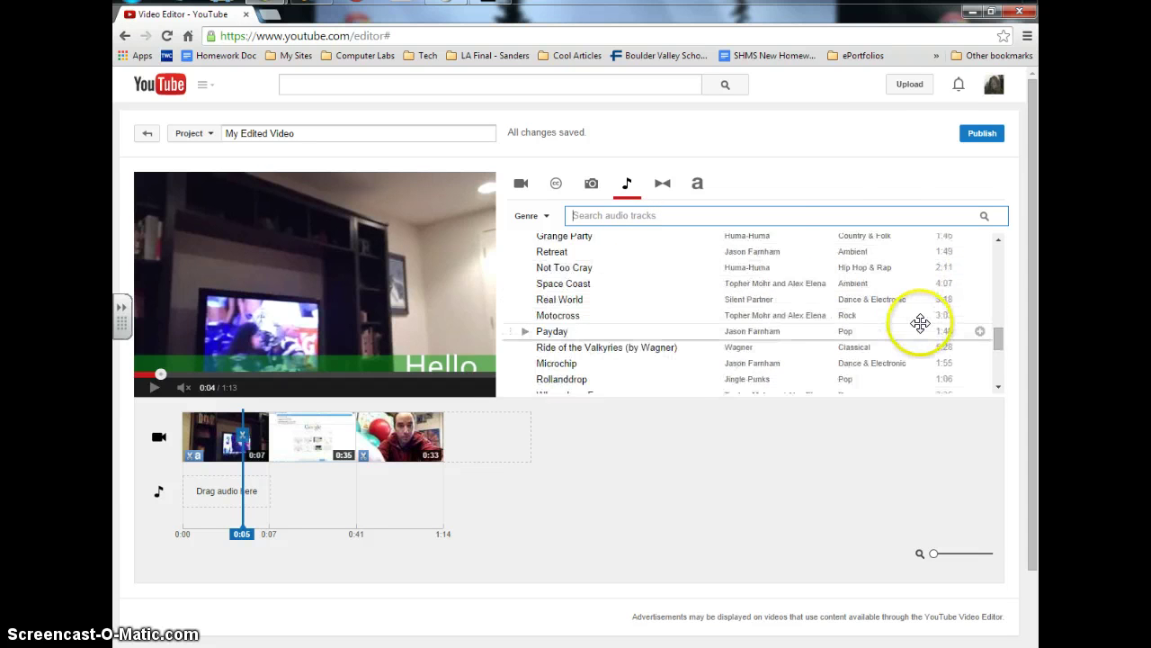
Add the track "The Creek" from the audio library to the start of the timeline's audio track and pause its preview.
scroll(920, 323, "down", 12)
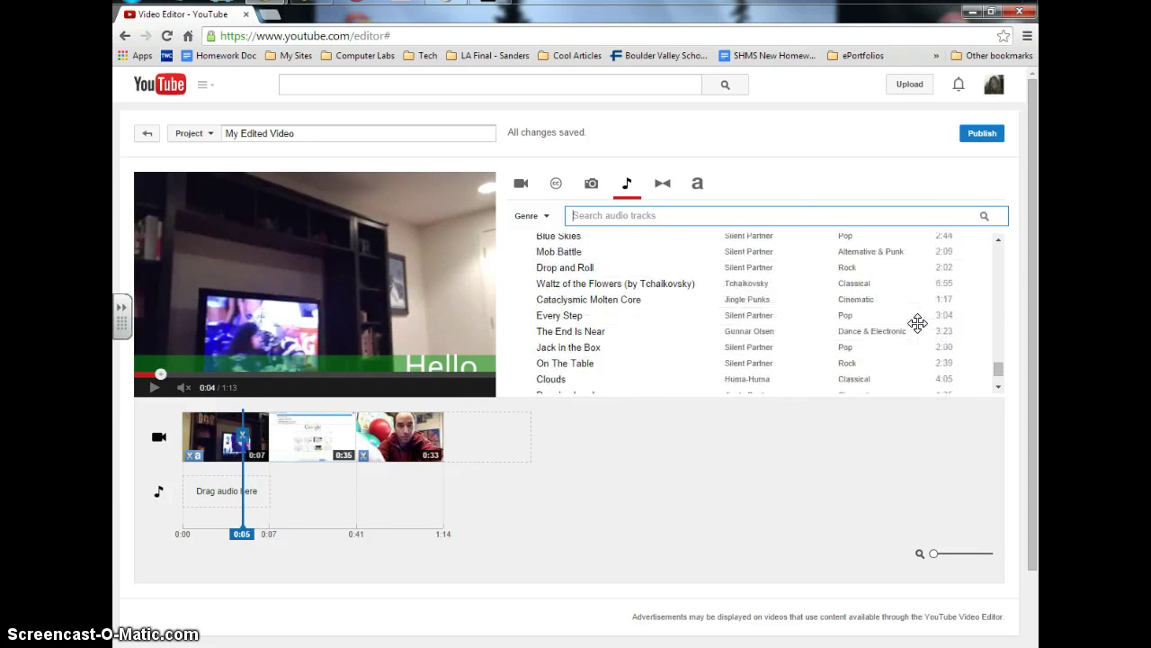
scroll(918, 322, "down", 10)
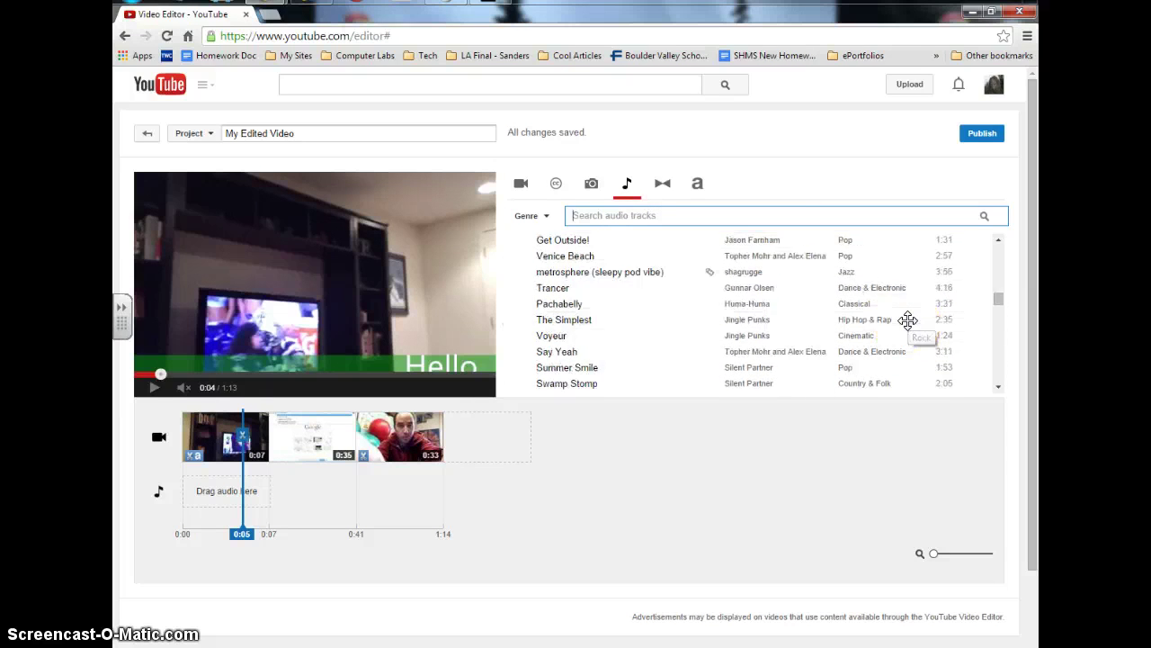
scroll(907, 319, "up", 20)
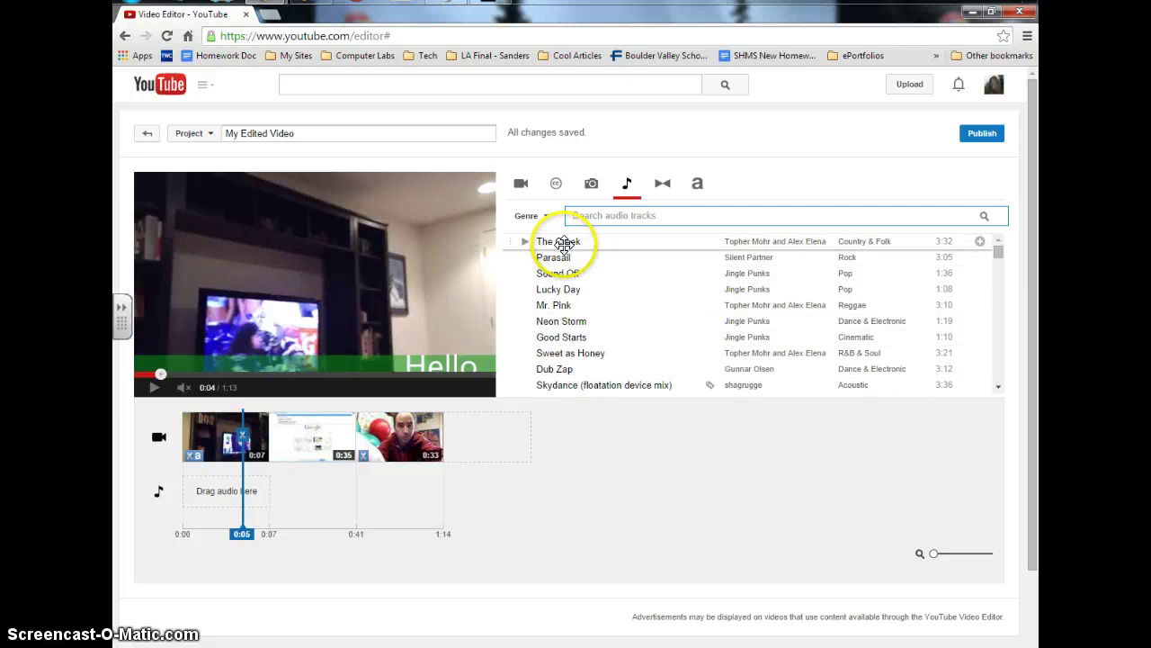
left_click_drag(561, 241, 227, 495)
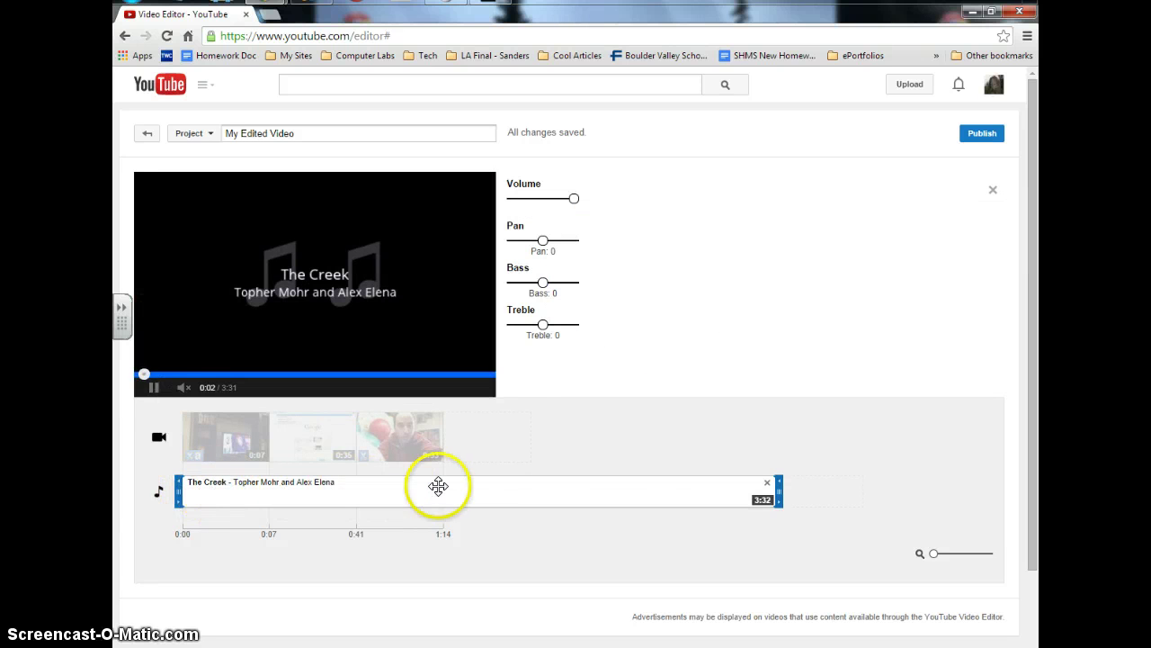
left_click(153, 387)
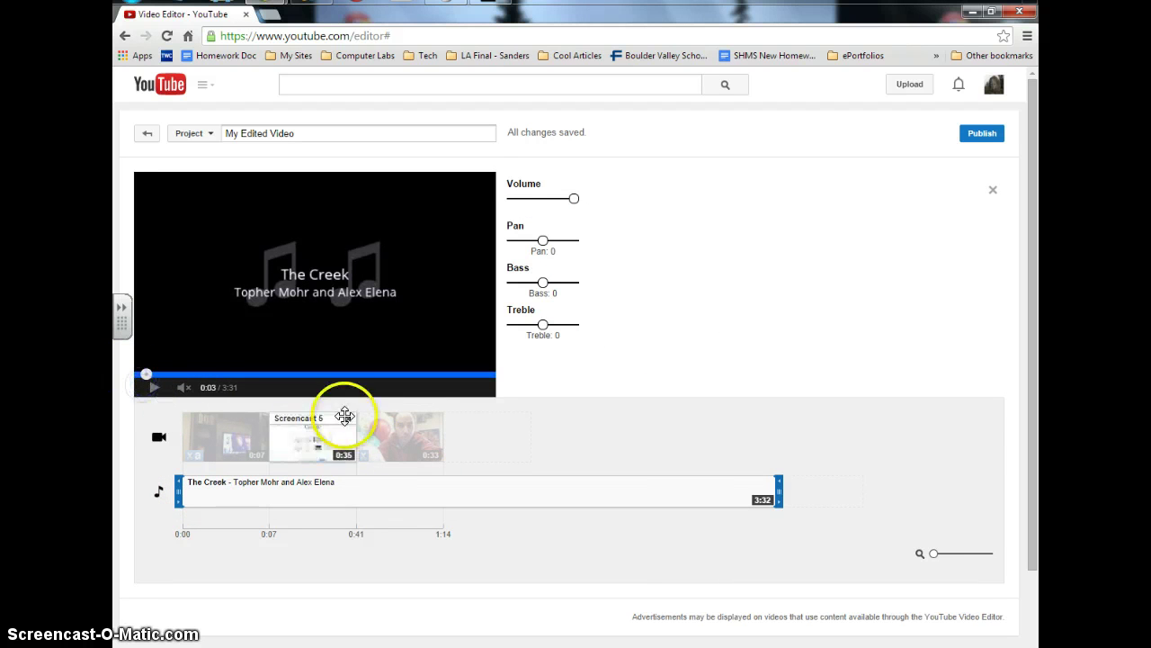
Trim the end of "The Creek" to a length of 0:42, lower its volume to about a third and leave its settings.
left_click_drag(780, 509, 364, 508)
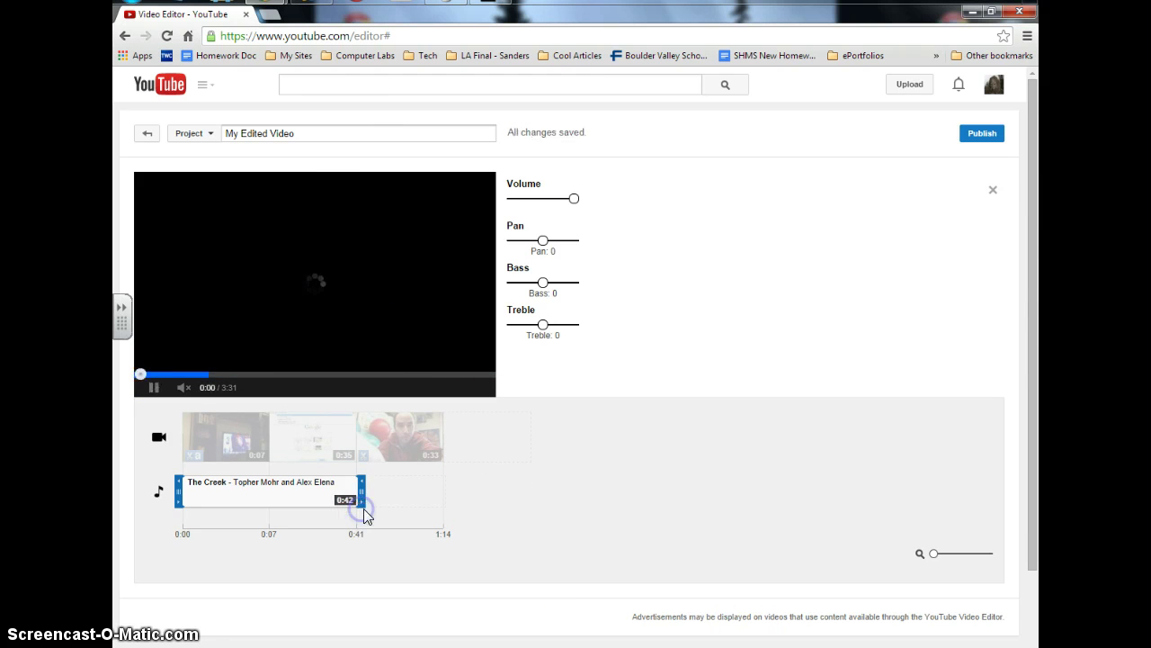
left_click_drag(575, 199, 531, 201)
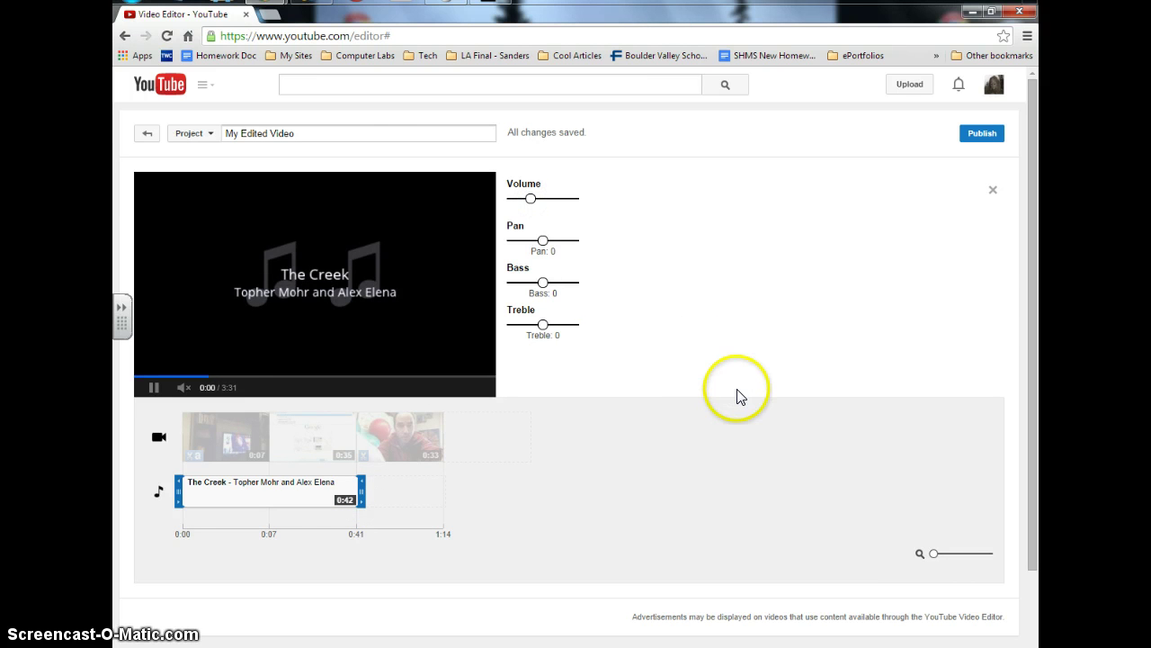
left_click(592, 461)
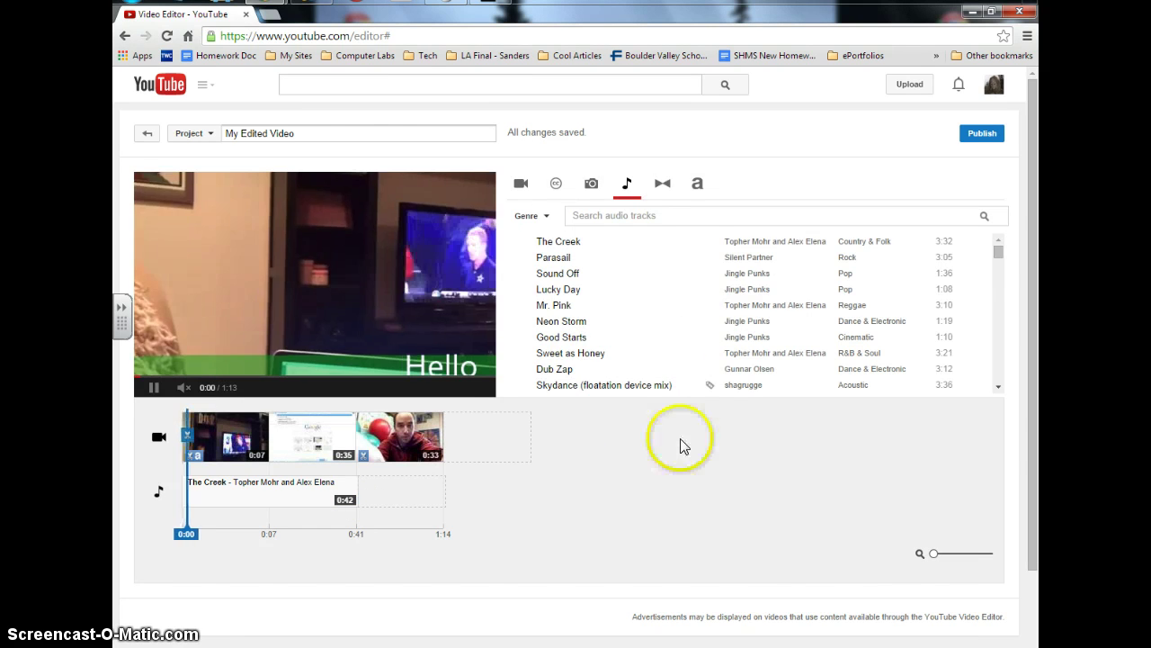
Pause the project playback and place a Crossfade transition between the first clip and Screencast 5.
left_click(662, 183)
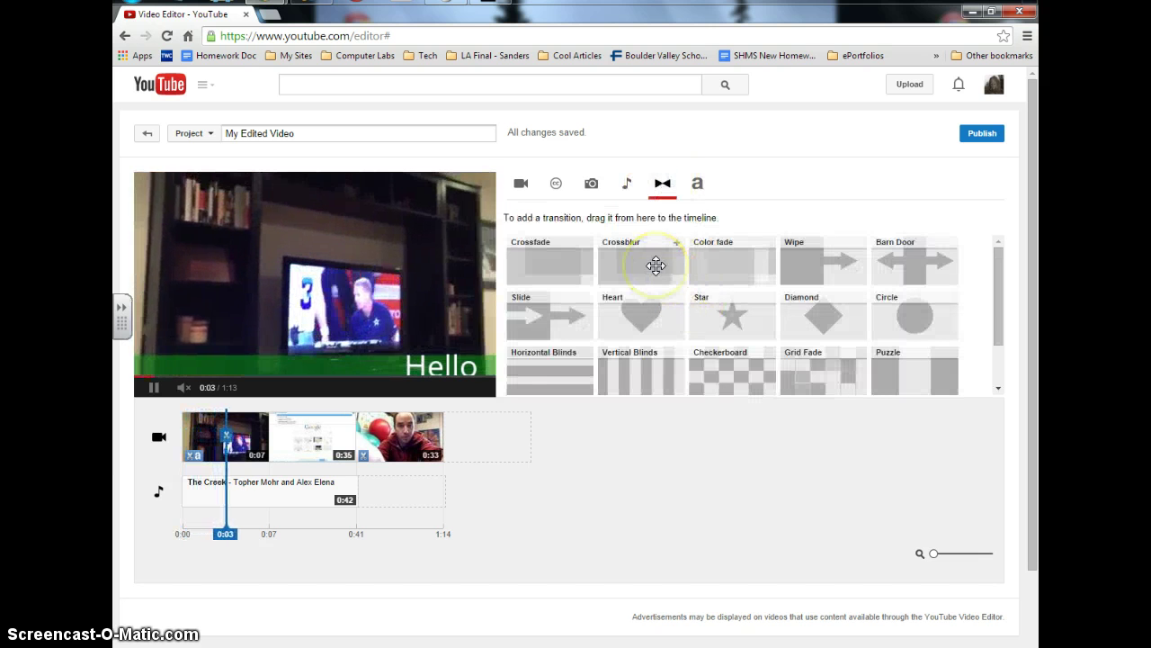
left_click_drag(656, 265, 546, 270)
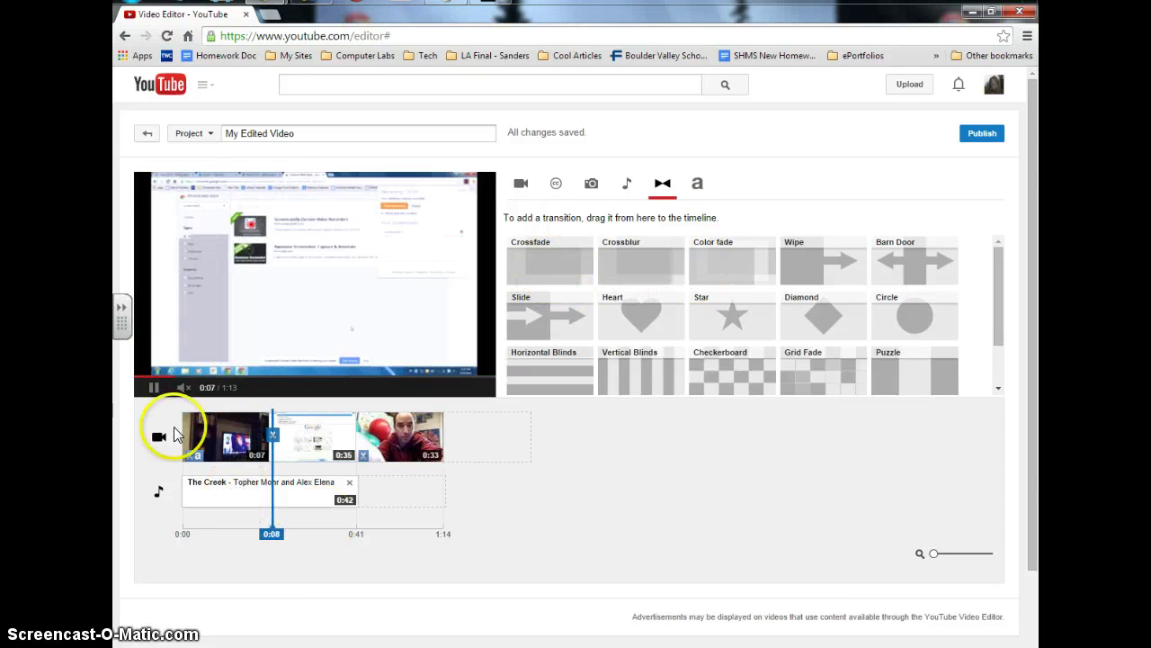
left_click(155, 388)
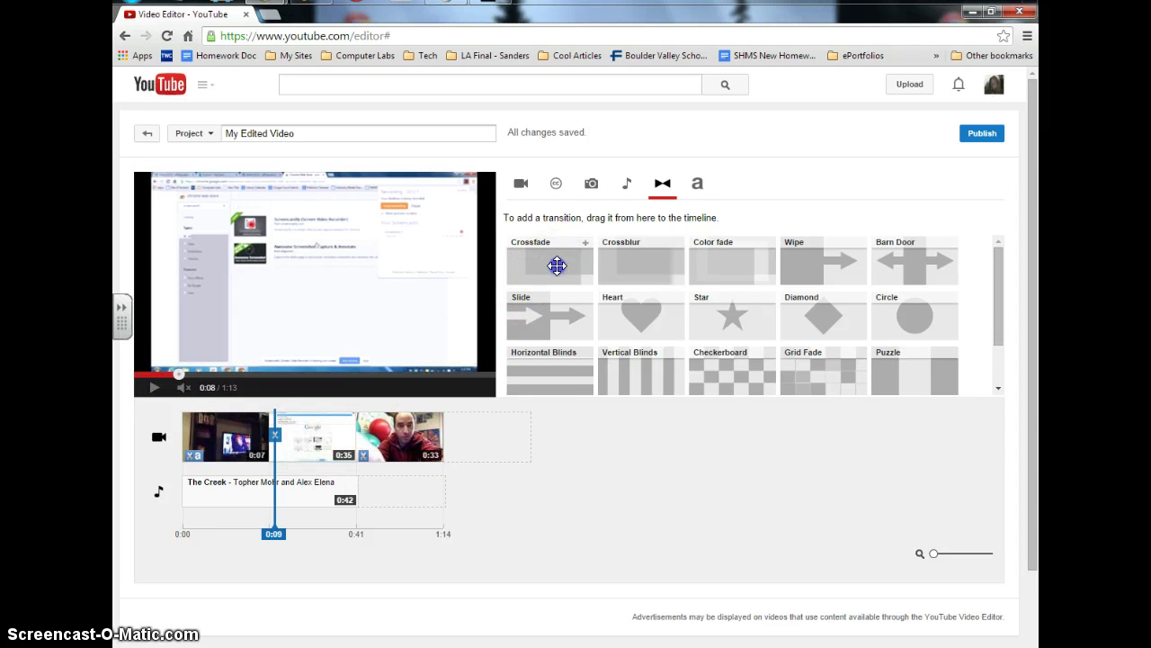
left_click_drag(557, 266, 270, 443)
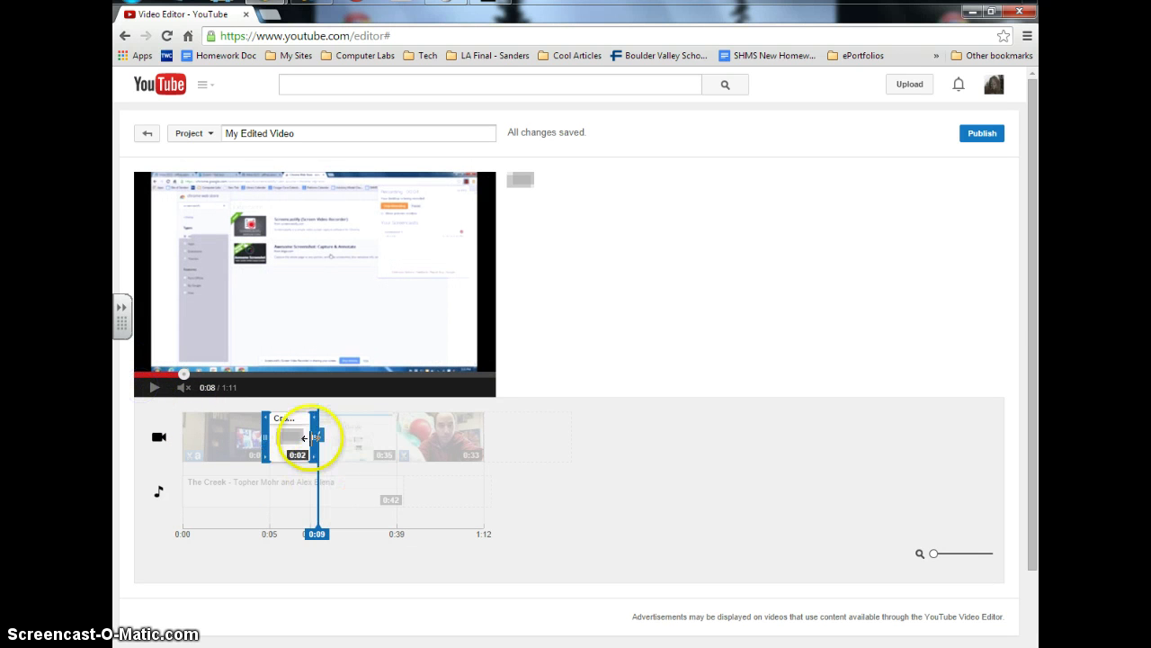
Shorten the Crossfade transition to about 1.3 seconds, pause the preview and leave the transition's settings.
left_click_drag(315, 463, 311, 464)
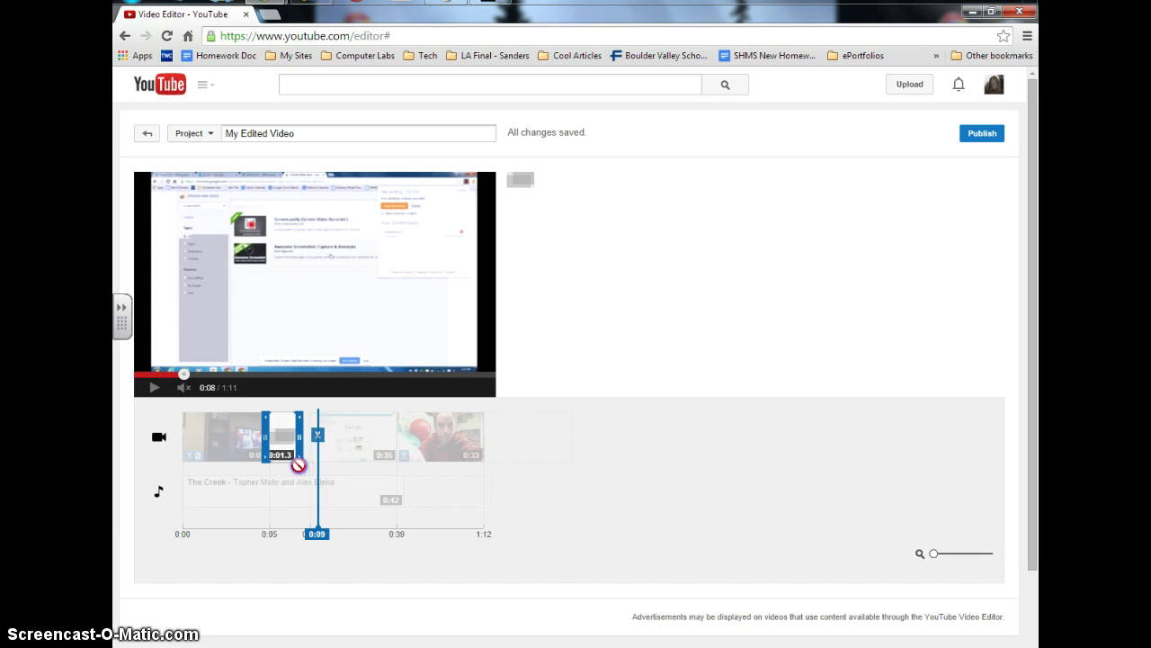
left_click_drag(298, 464, 296, 465)
left_click(283, 483)
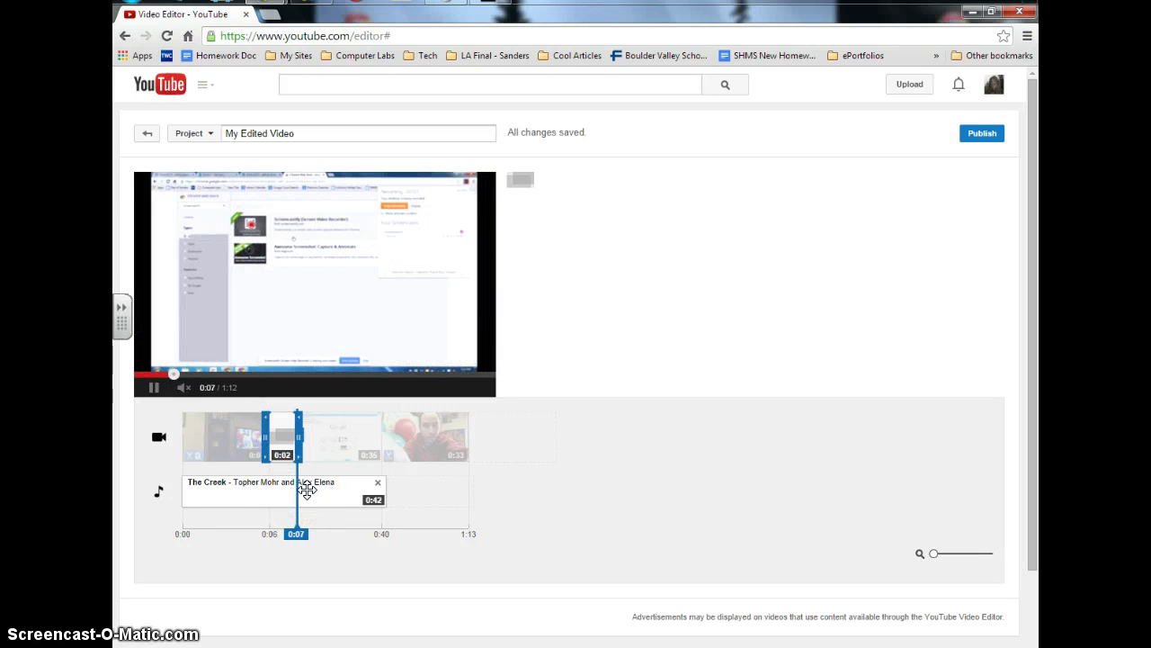
left_click(151, 387)
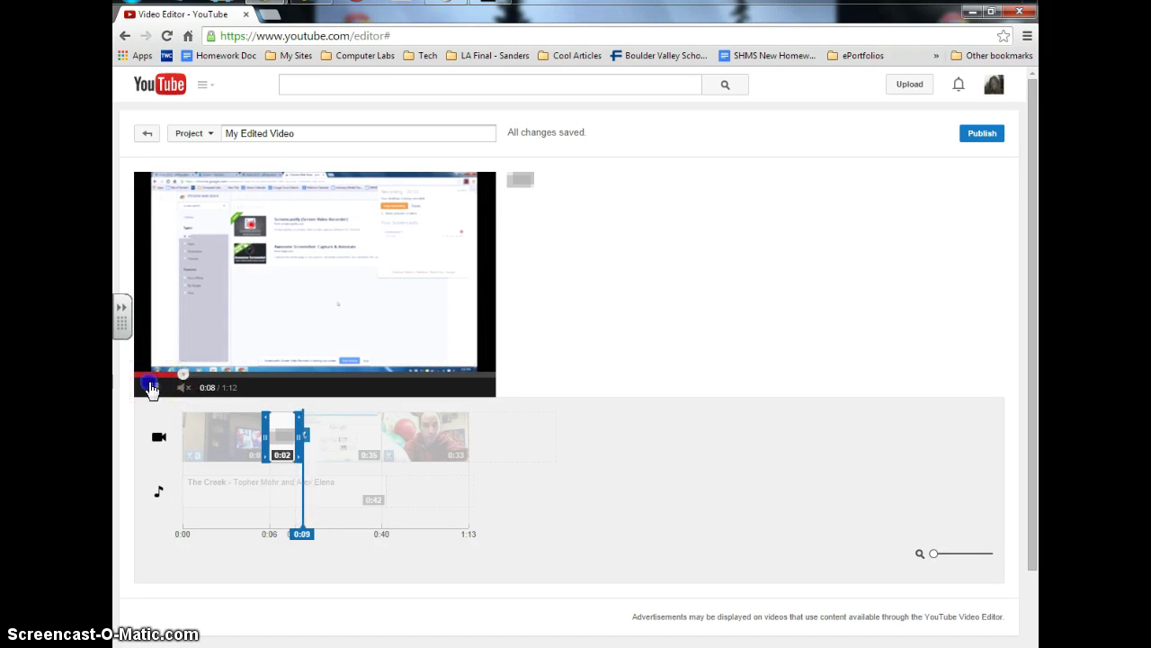
left_click(587, 473)
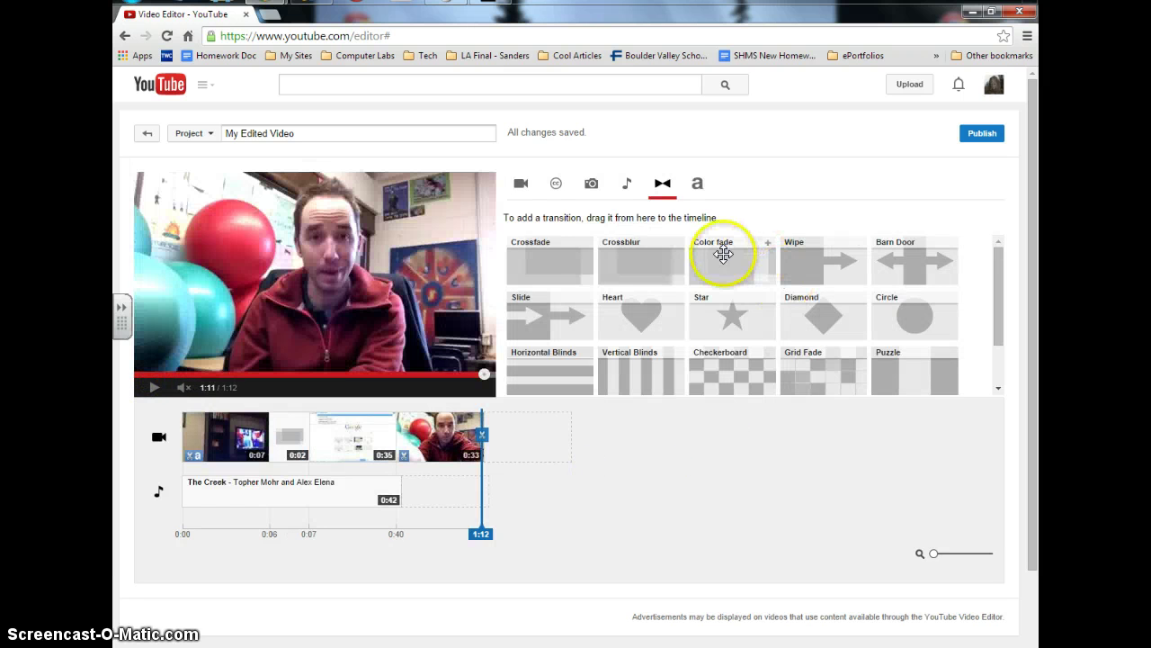
Review the available title styles and the text options of the Screencast 5 clip, then pause the project playback.
left_click(700, 187)
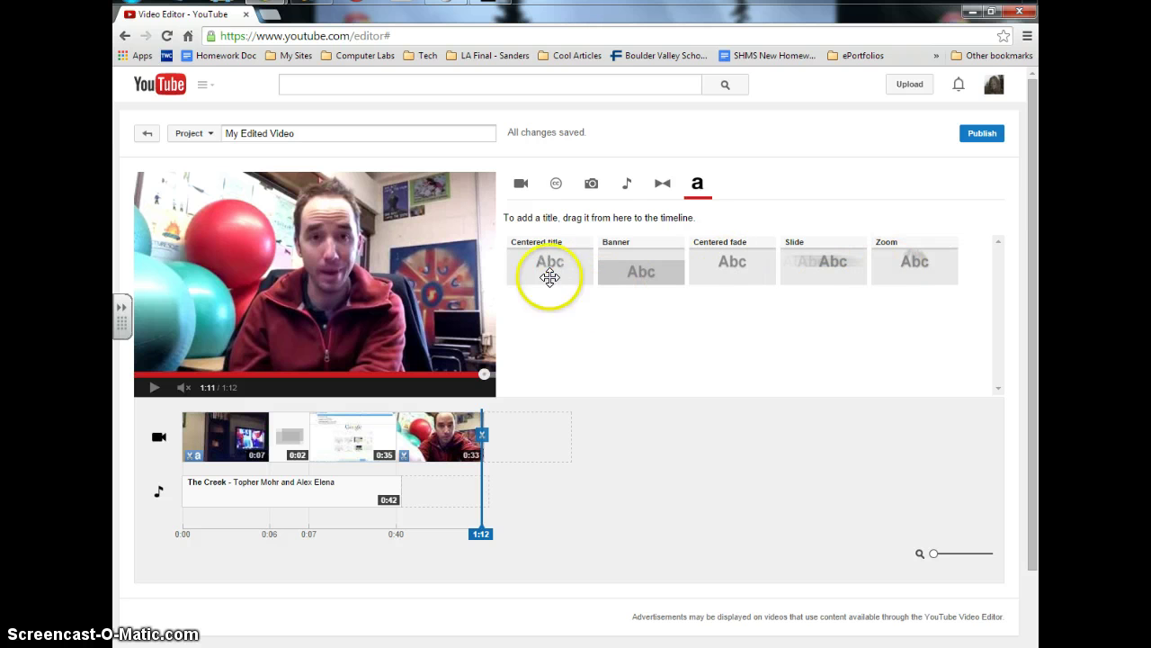
left_click(441, 448)
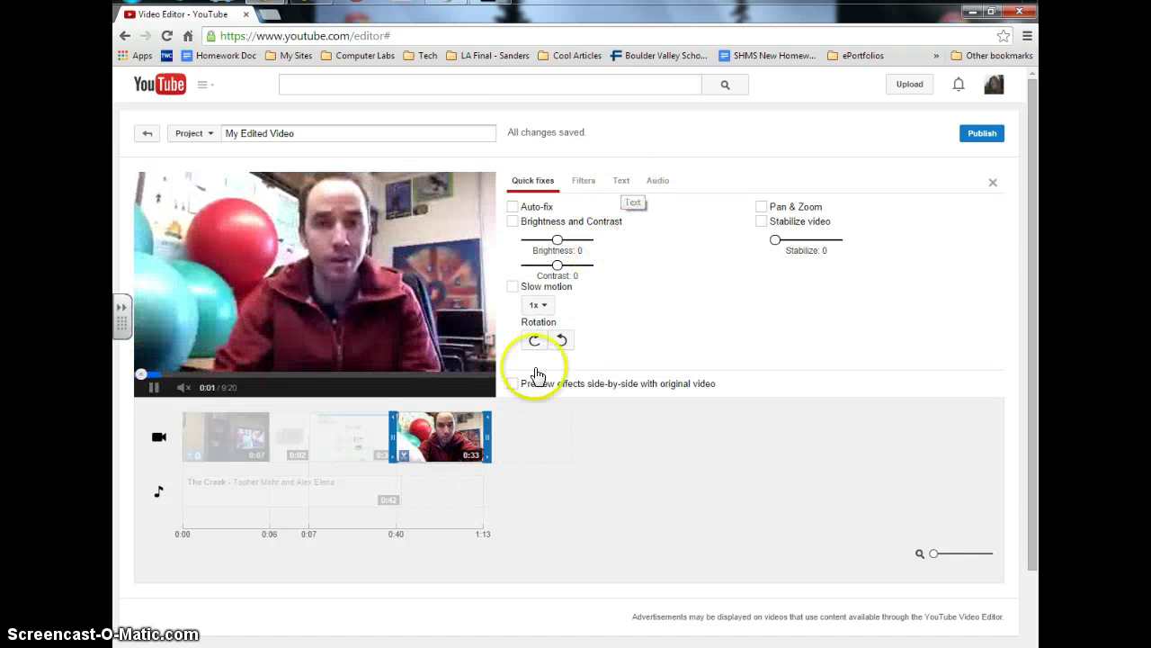
left_click(352, 427)
left_click(619, 183)
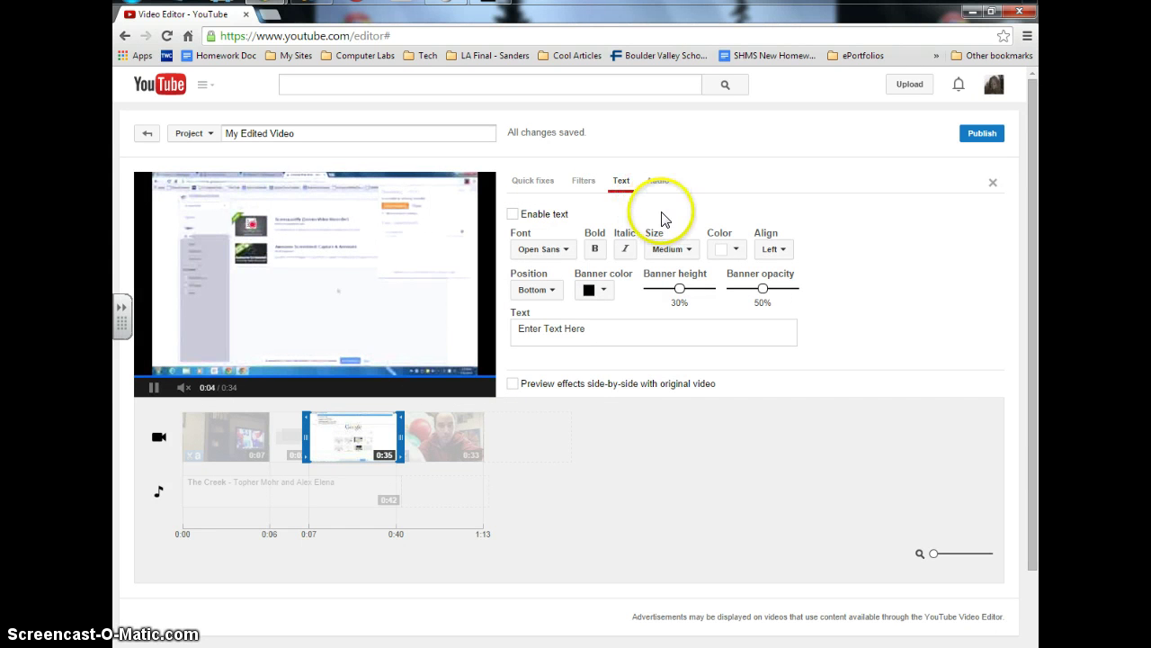
left_click(662, 429)
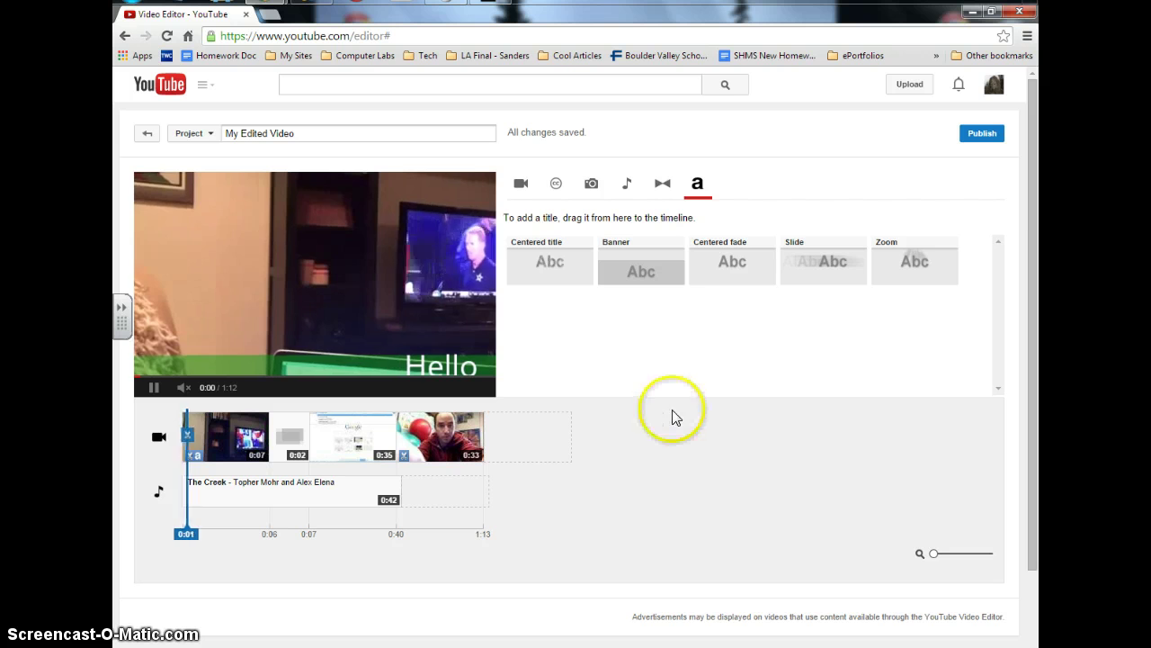
left_click(154, 388)
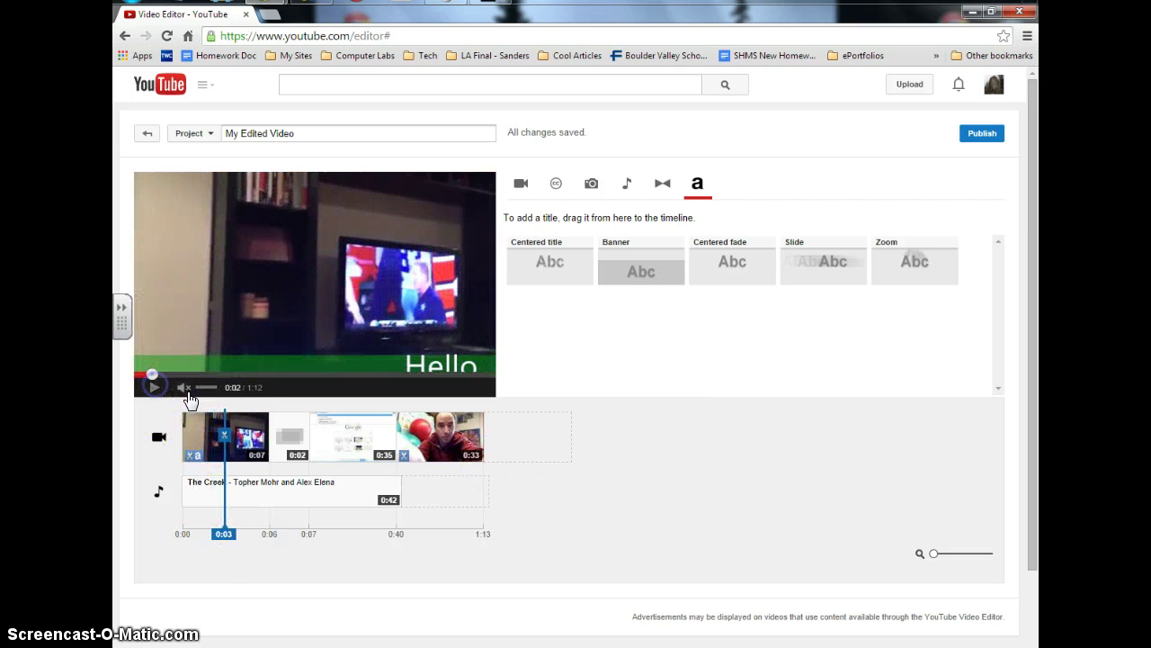
Publish the project under the title "My Edited Video".
double_click(272, 134)
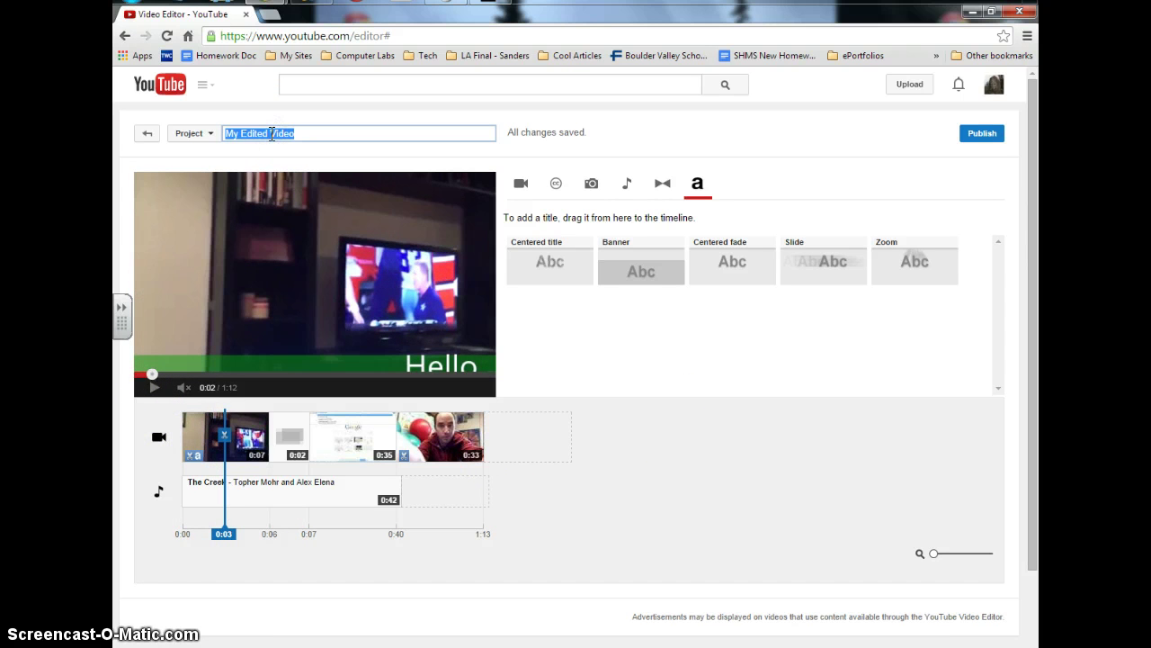
left_click(535, 134)
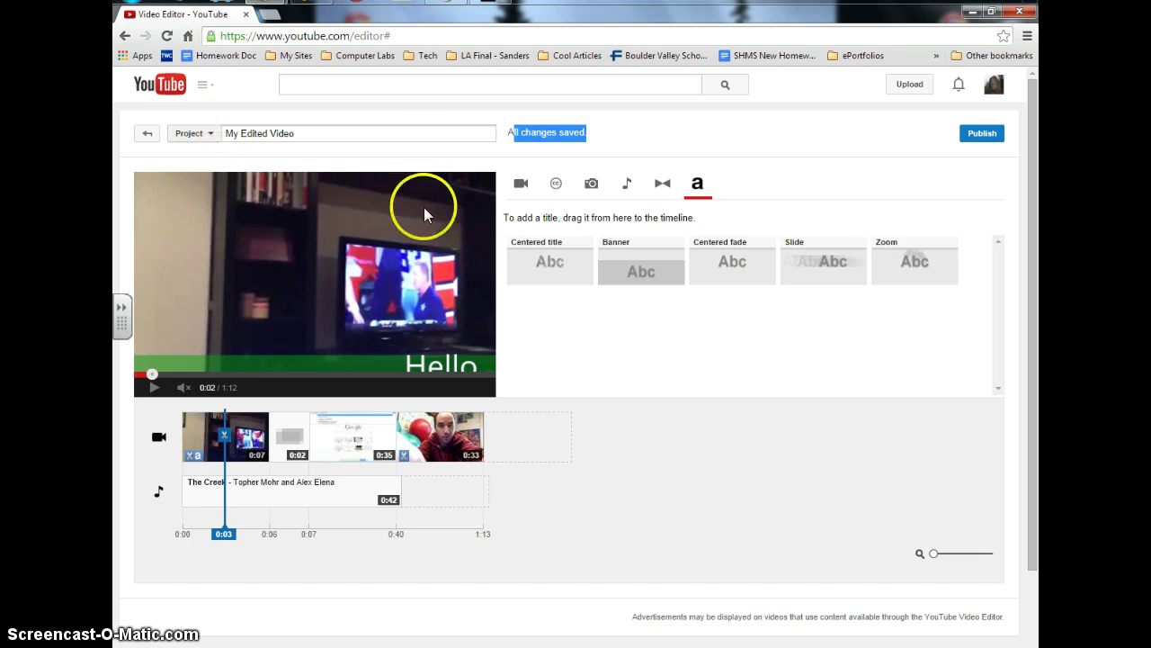
left_click(979, 136)
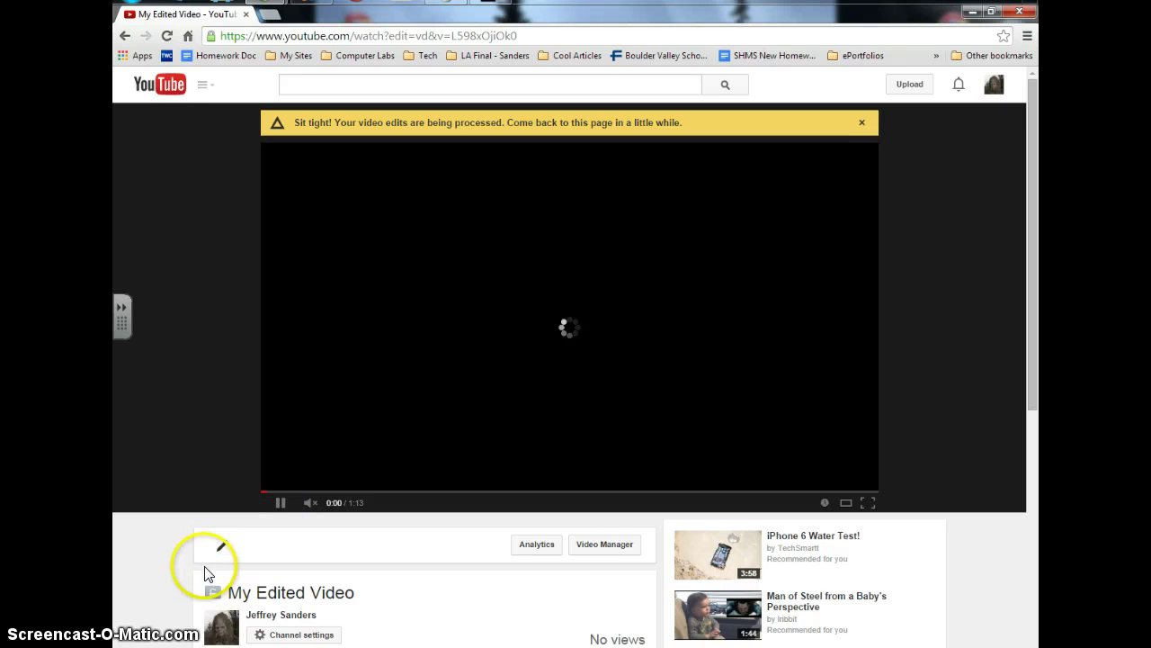
Look over the published video's page, including its title, description and processing status.
scroll(187, 543, "down", 1)
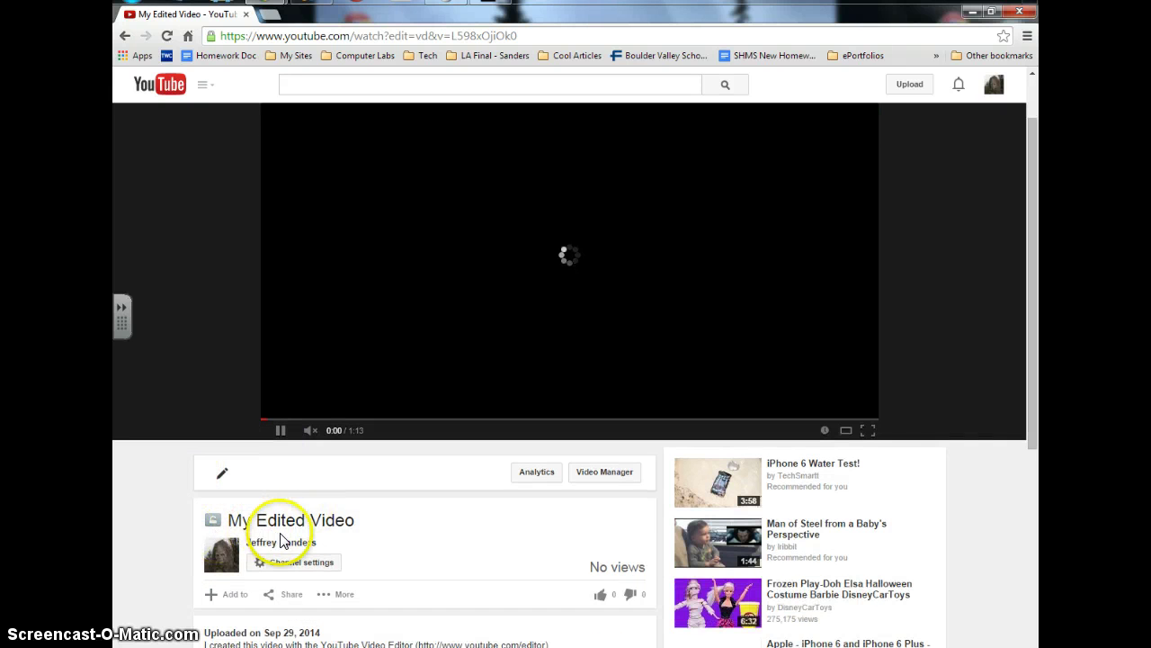
mouse_move(290, 530)
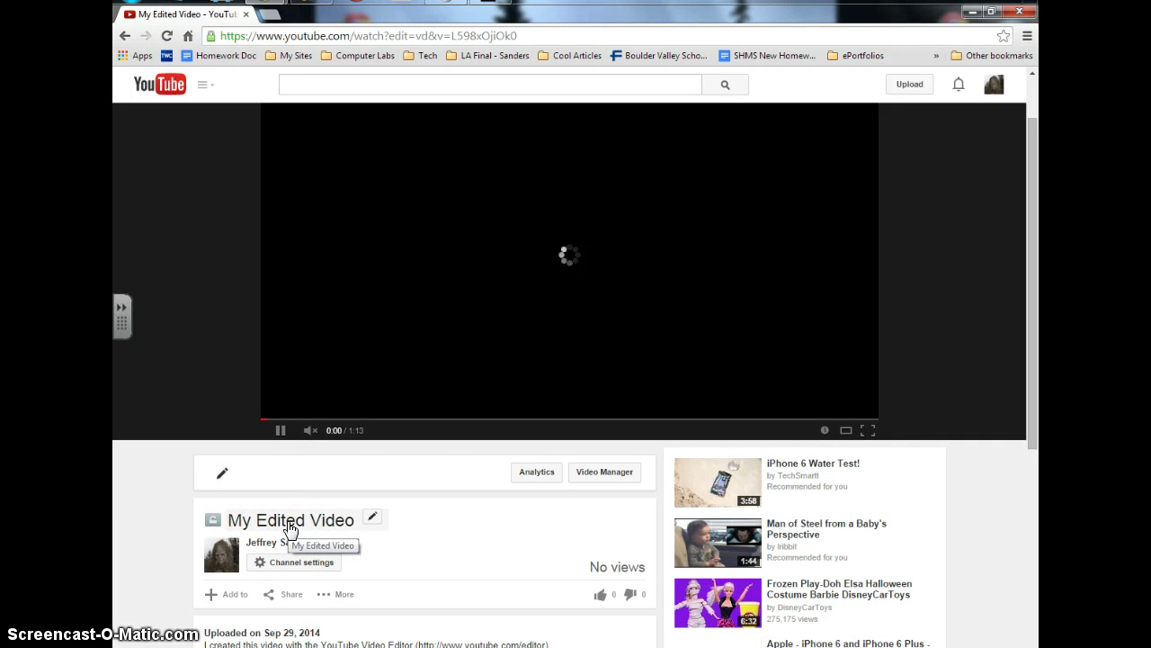
scroll(139, 538, "down", 2)
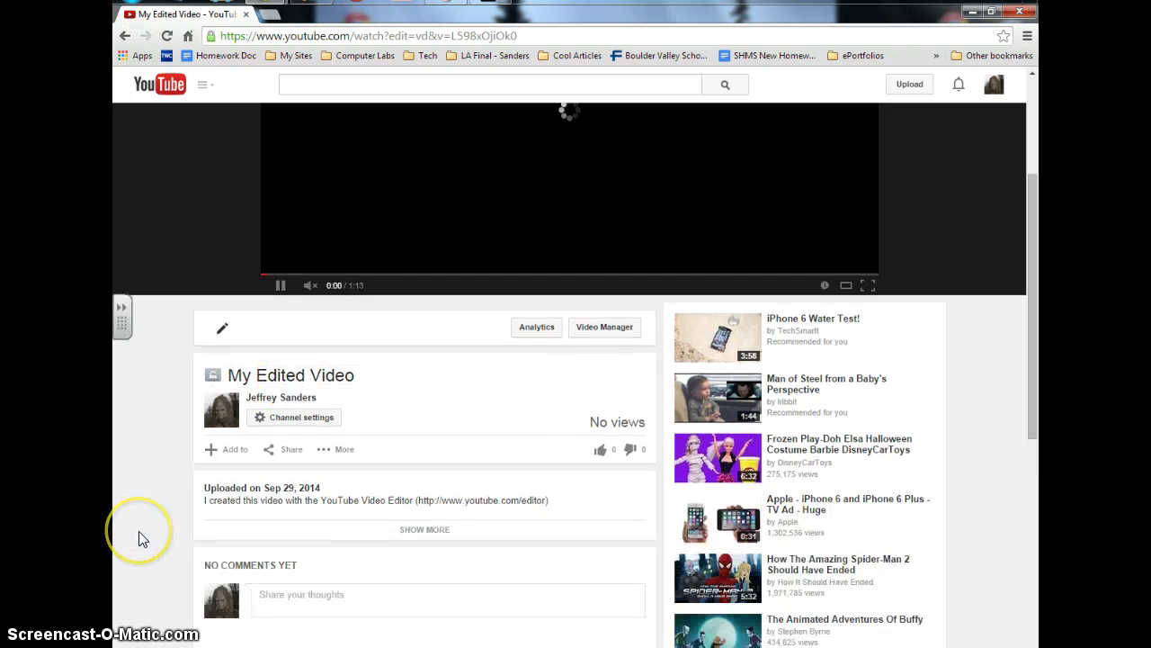
scroll(166, 464, "up", 3)
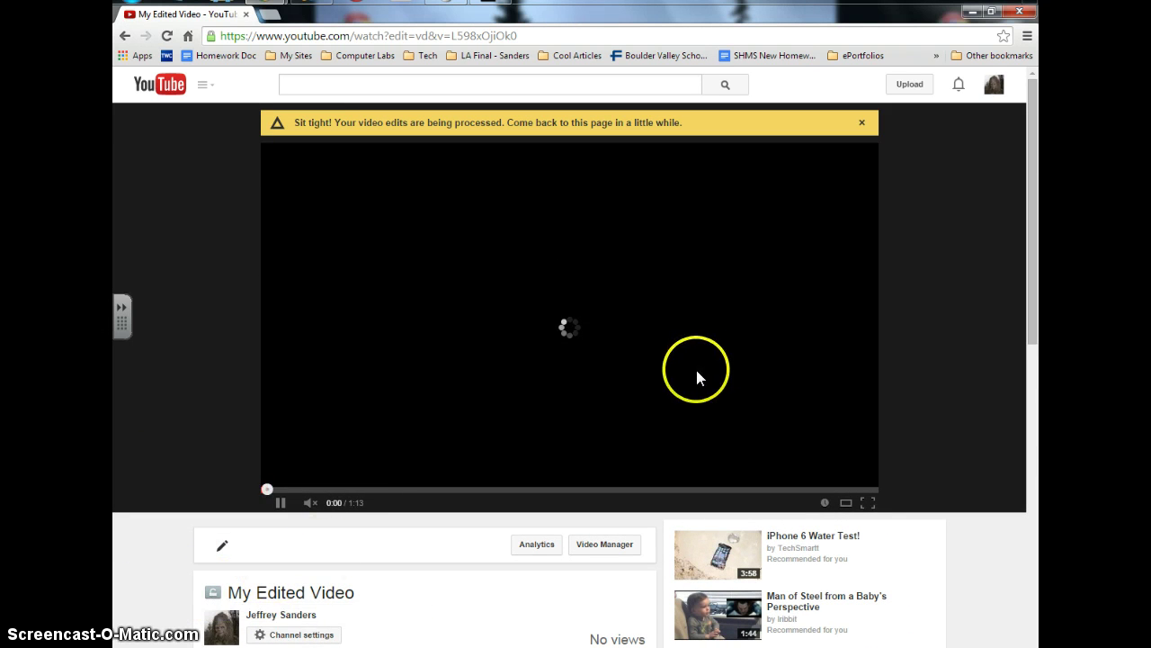
scroll(141, 522, "down", 1)
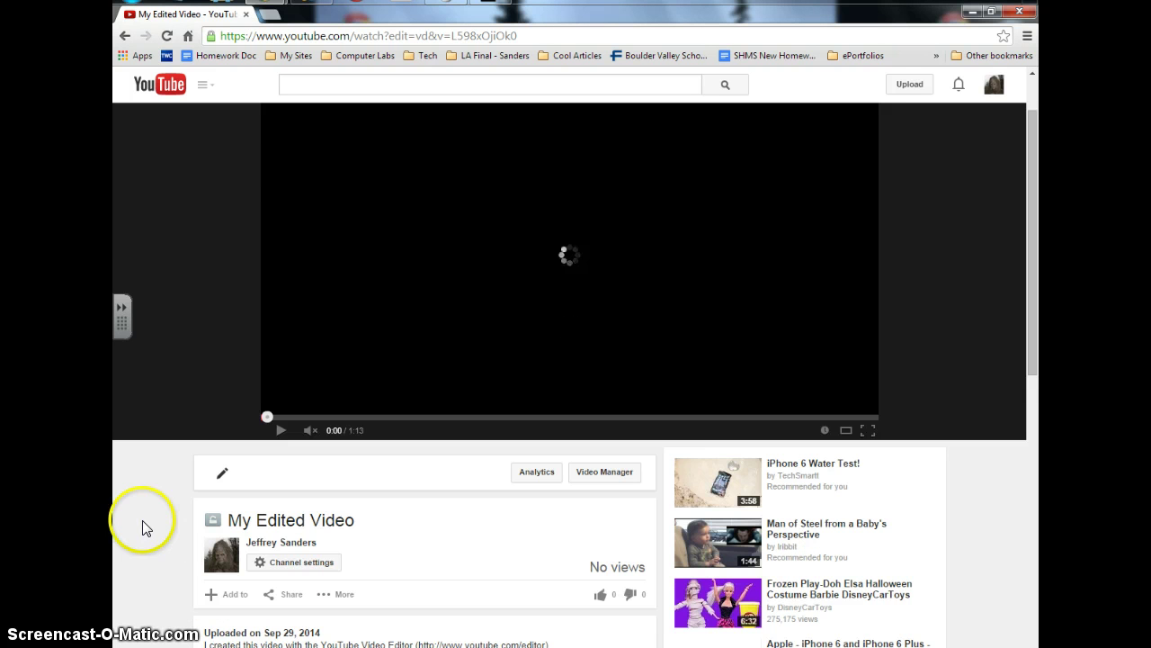
Open the published video's description and privacy settings and choose Unlisted as its privacy.
mouse_move(214, 533)
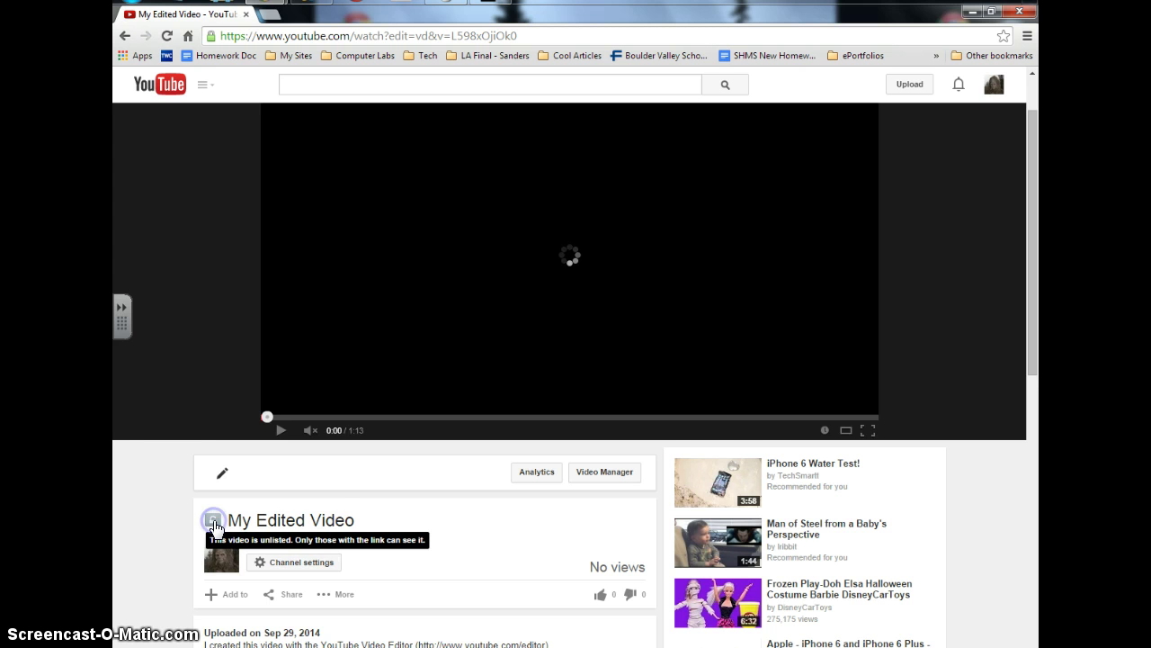
scroll(216, 529, "down", 10)
scroll(283, 476, "up", 3)
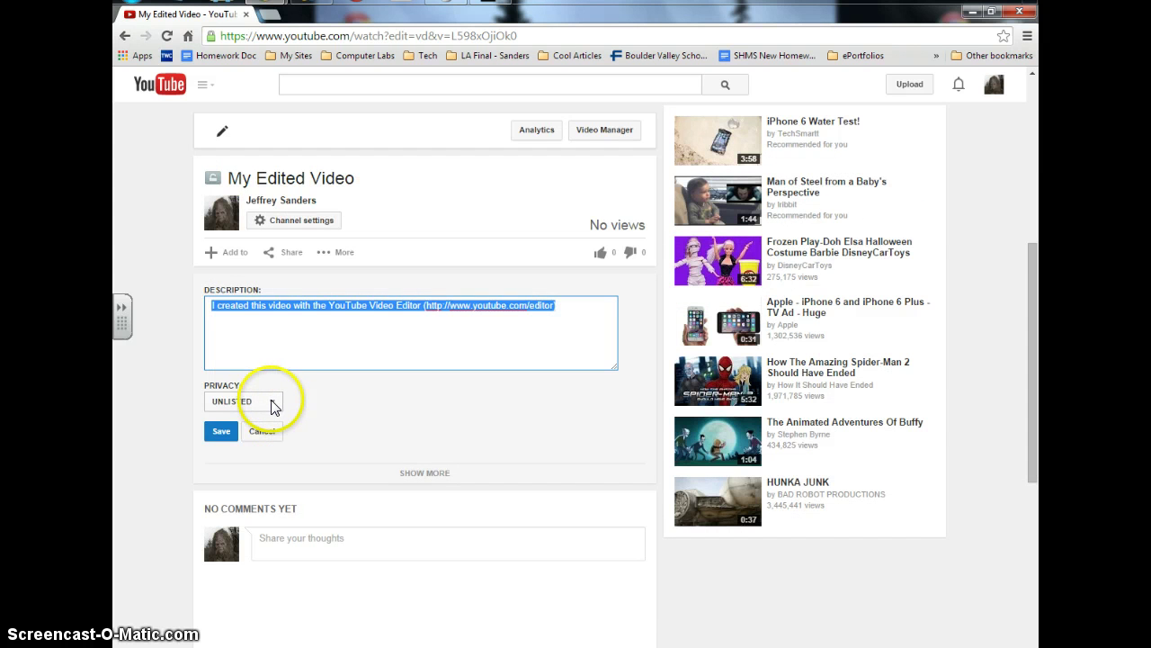
left_click(270, 400)
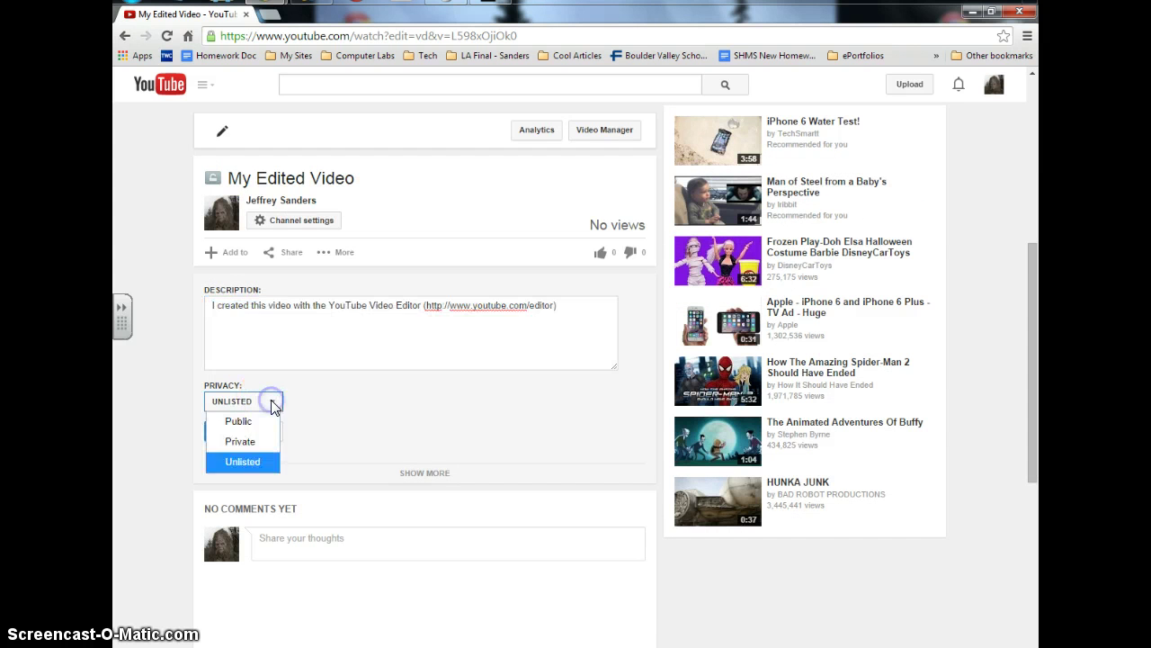
left_click(253, 461)
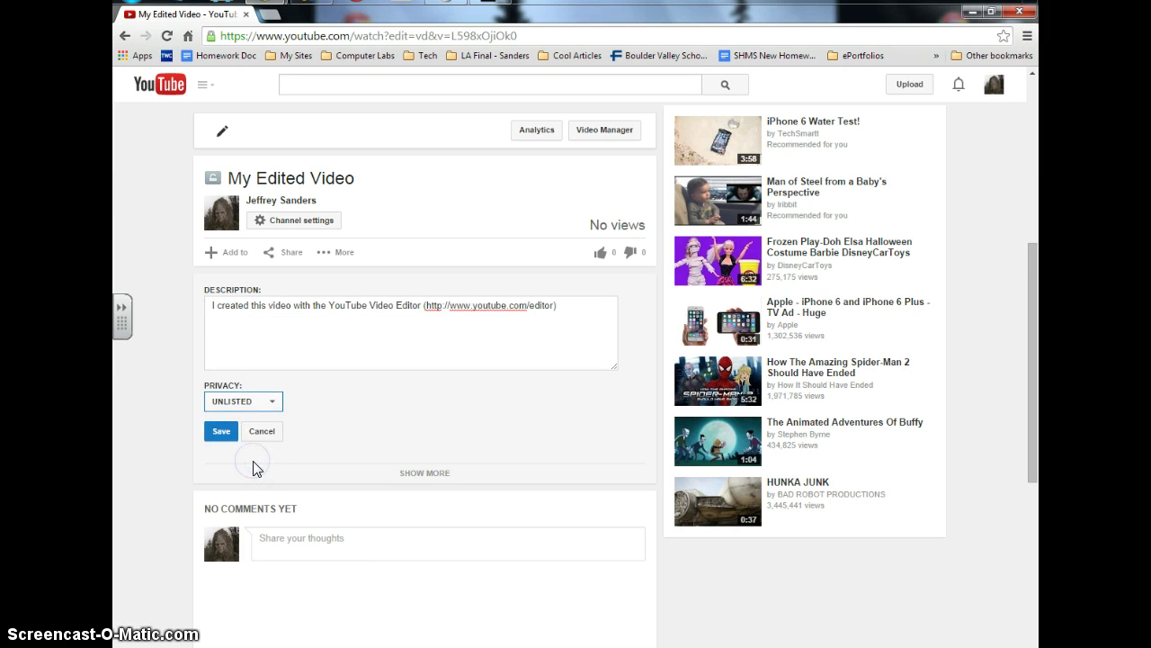
left_click(221, 431)
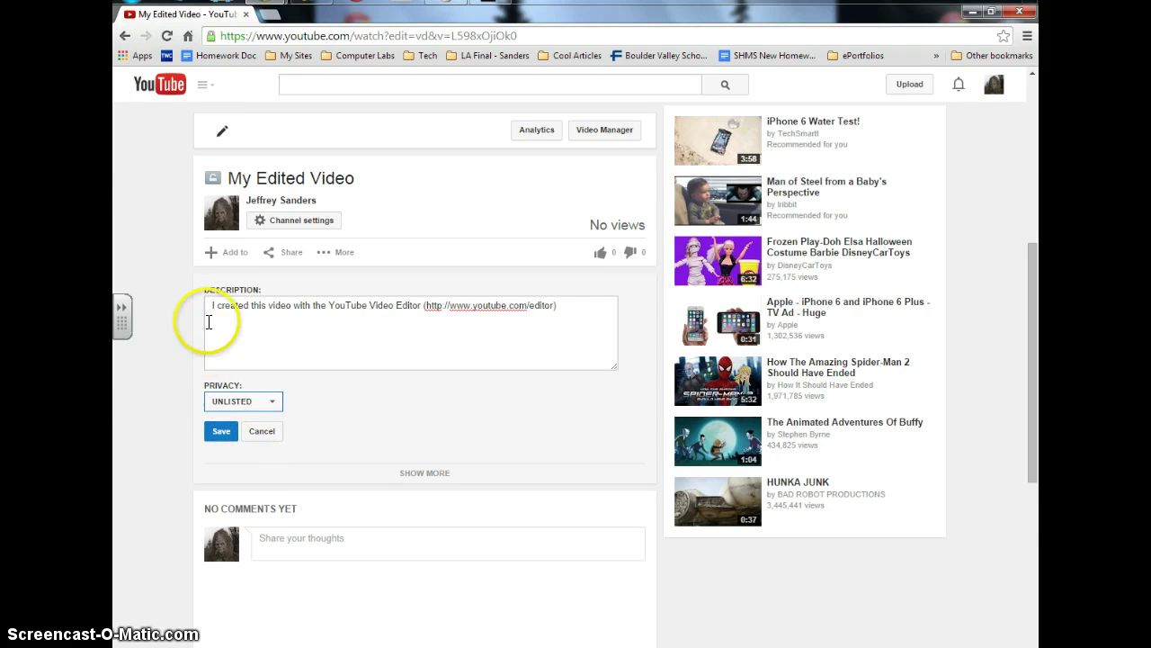
left_click(210, 232)
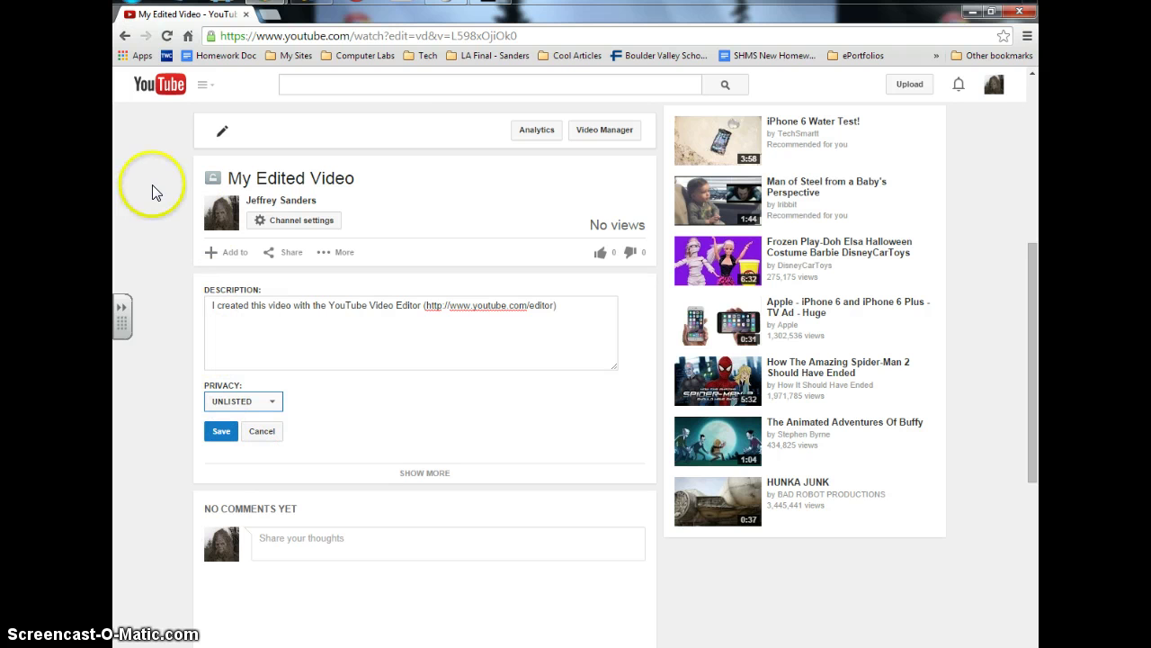
Leave the published video's page for the YouTube home page and check the account options.
left_click(126, 36)
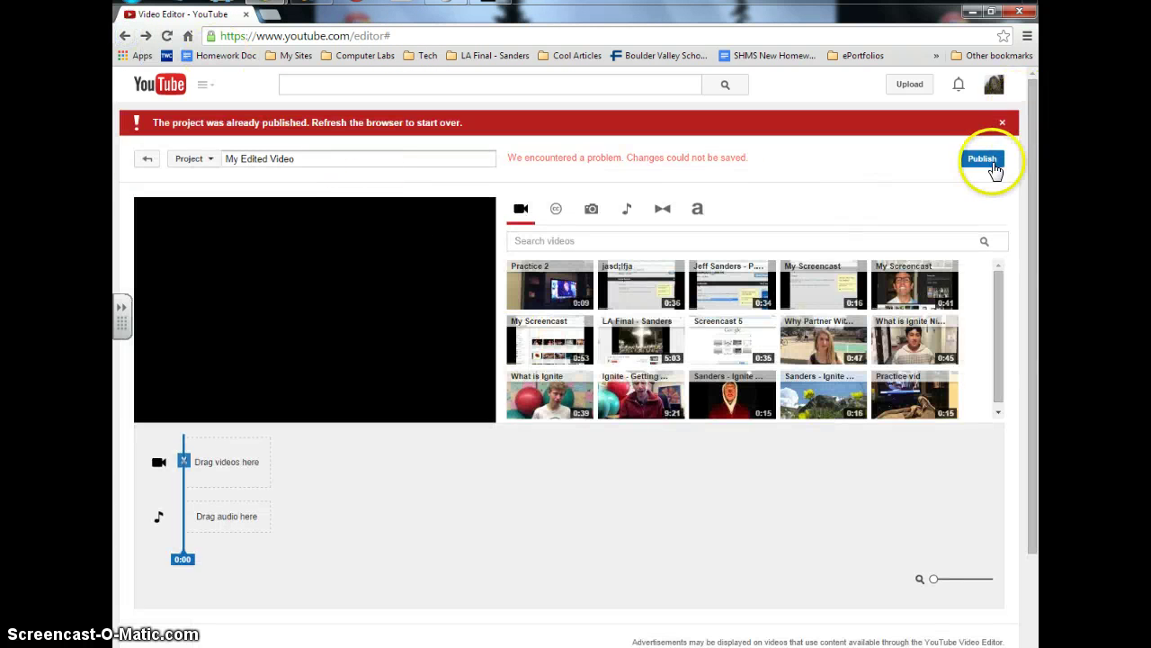
left_click(155, 86)
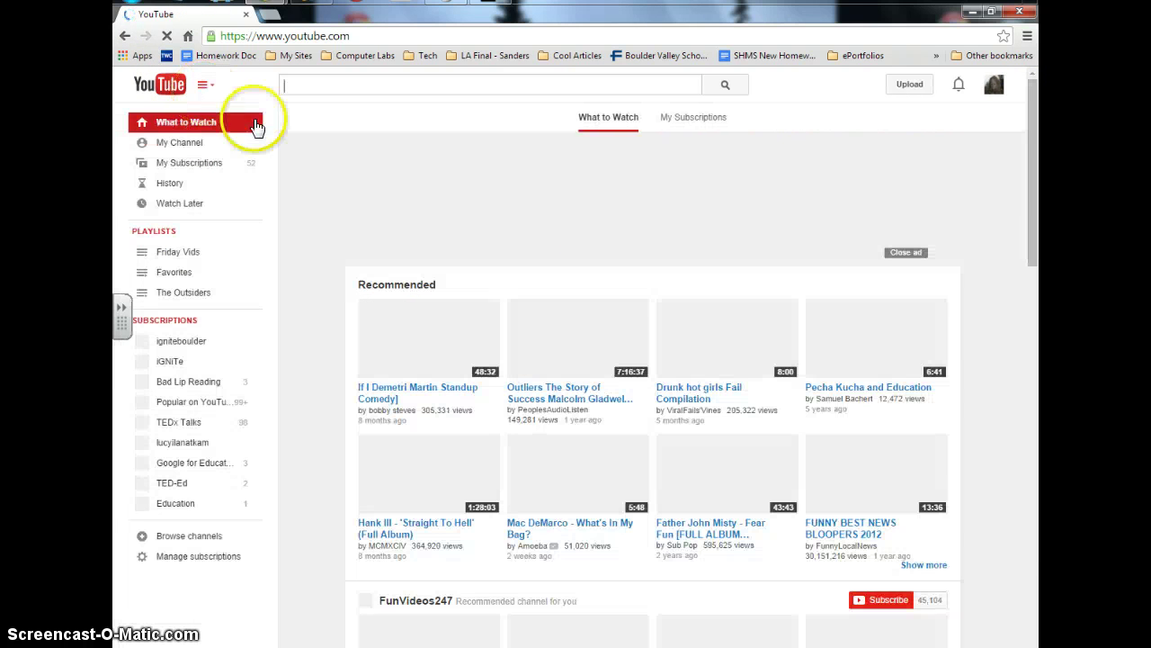
left_click(994, 84)
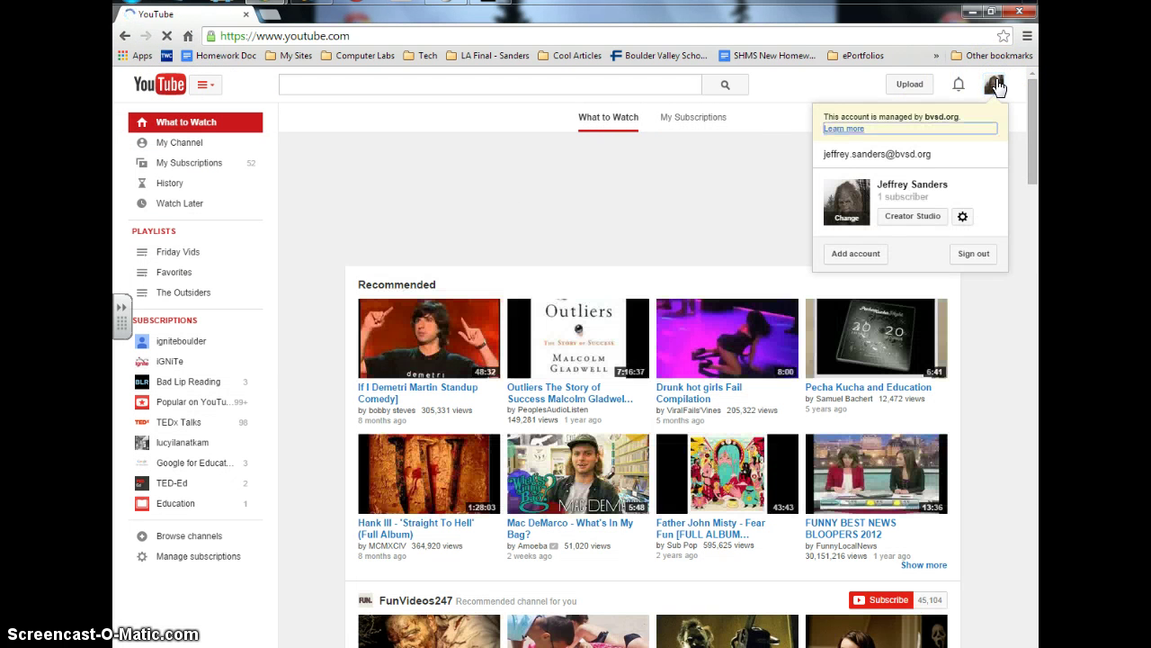
left_click(570, 200)
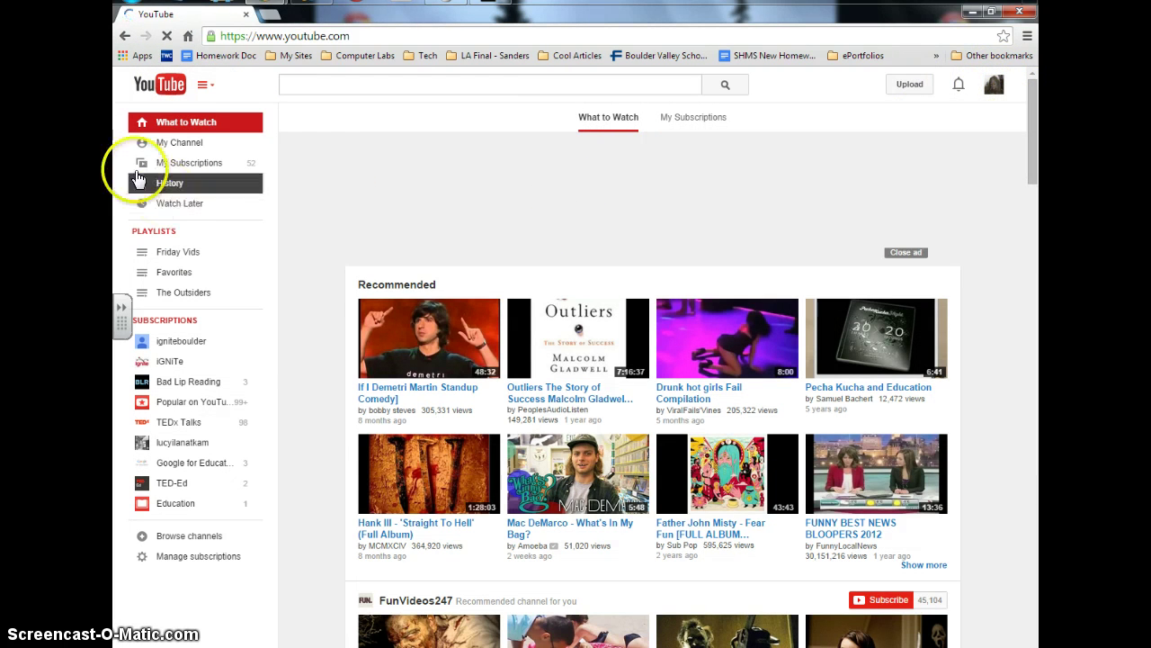
Open the list of uploaded videos on the own channel and look through it for the published video.
left_click(165, 143)
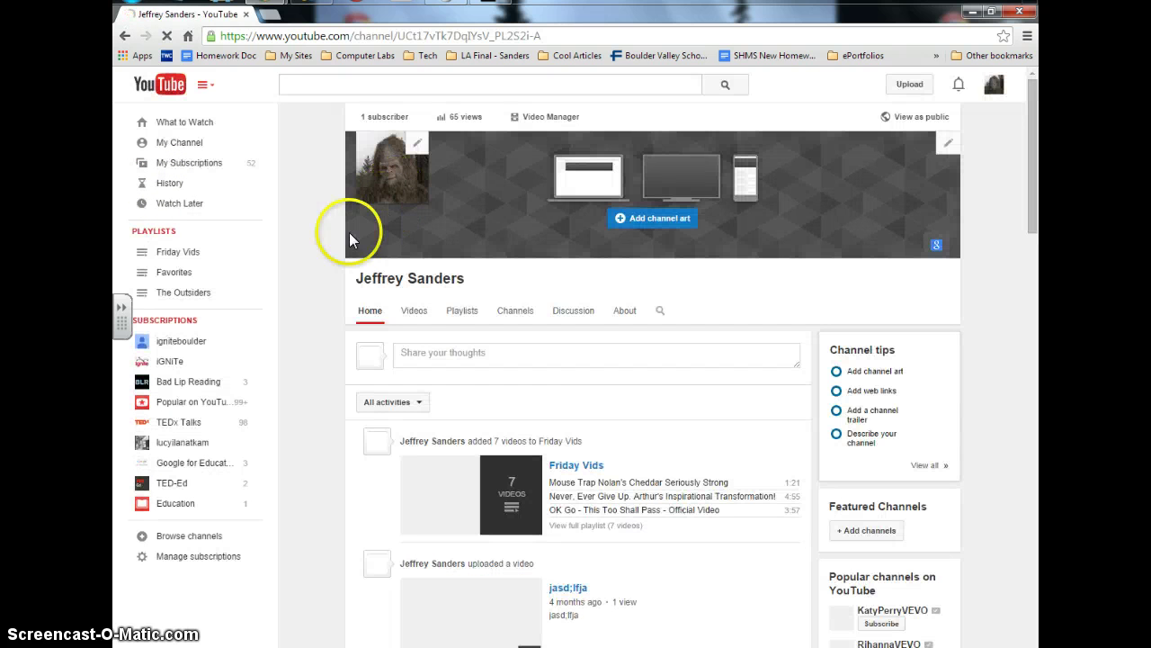
left_click(414, 310)
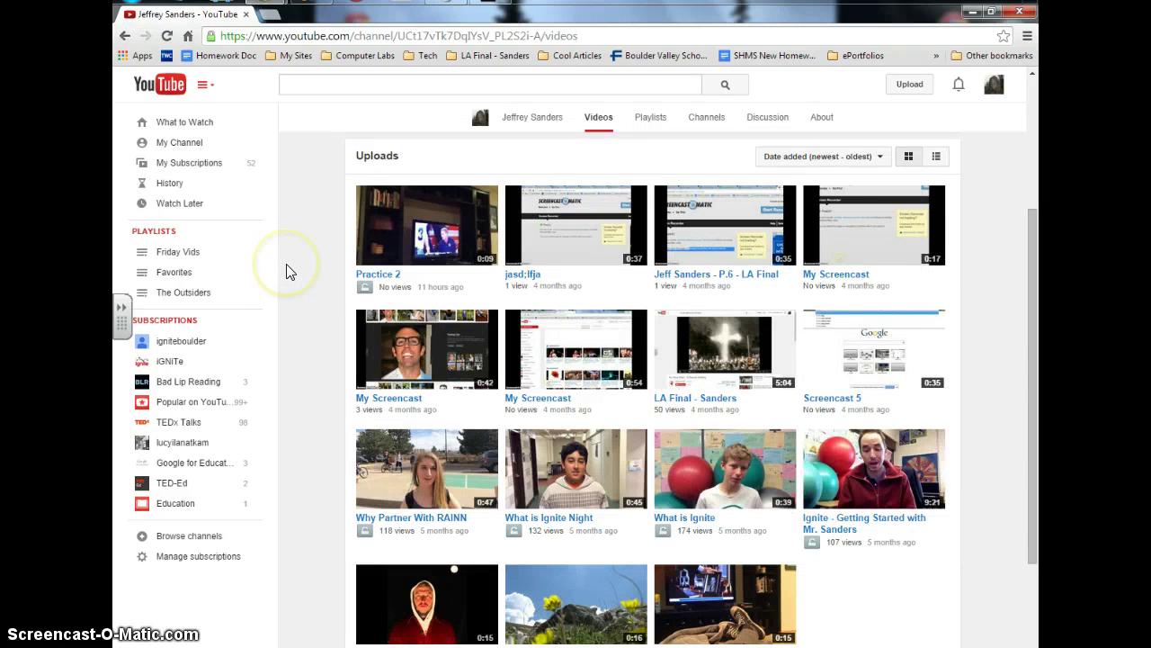
scroll(290, 272, "down", 1)
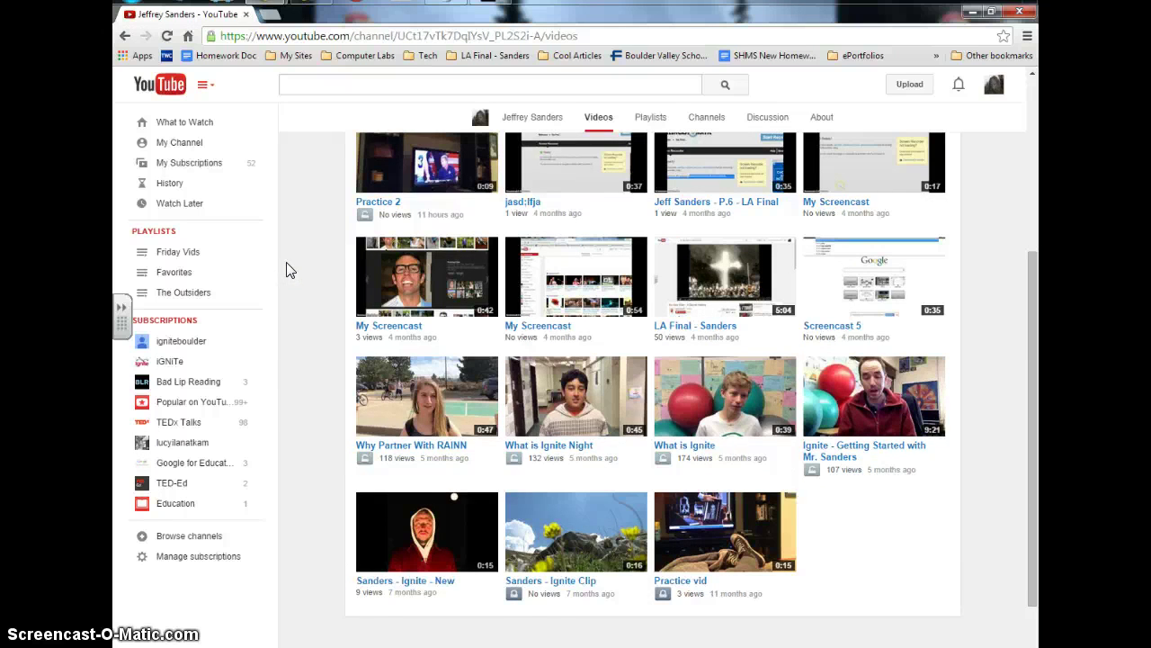
scroll(290, 272, "up", 1)
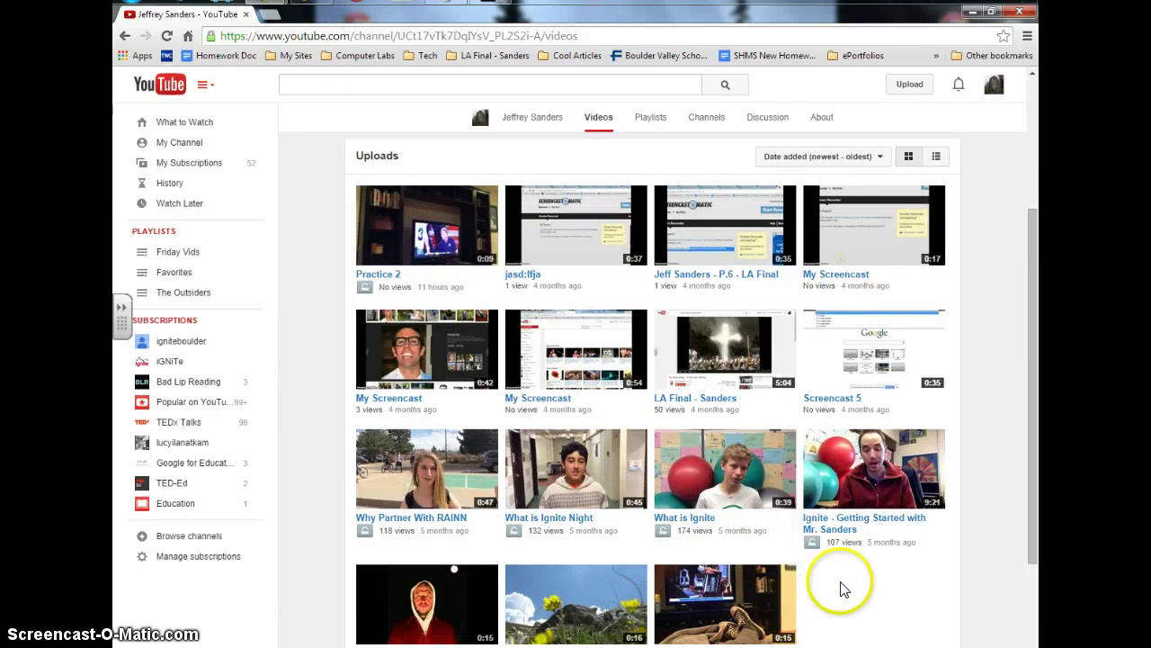